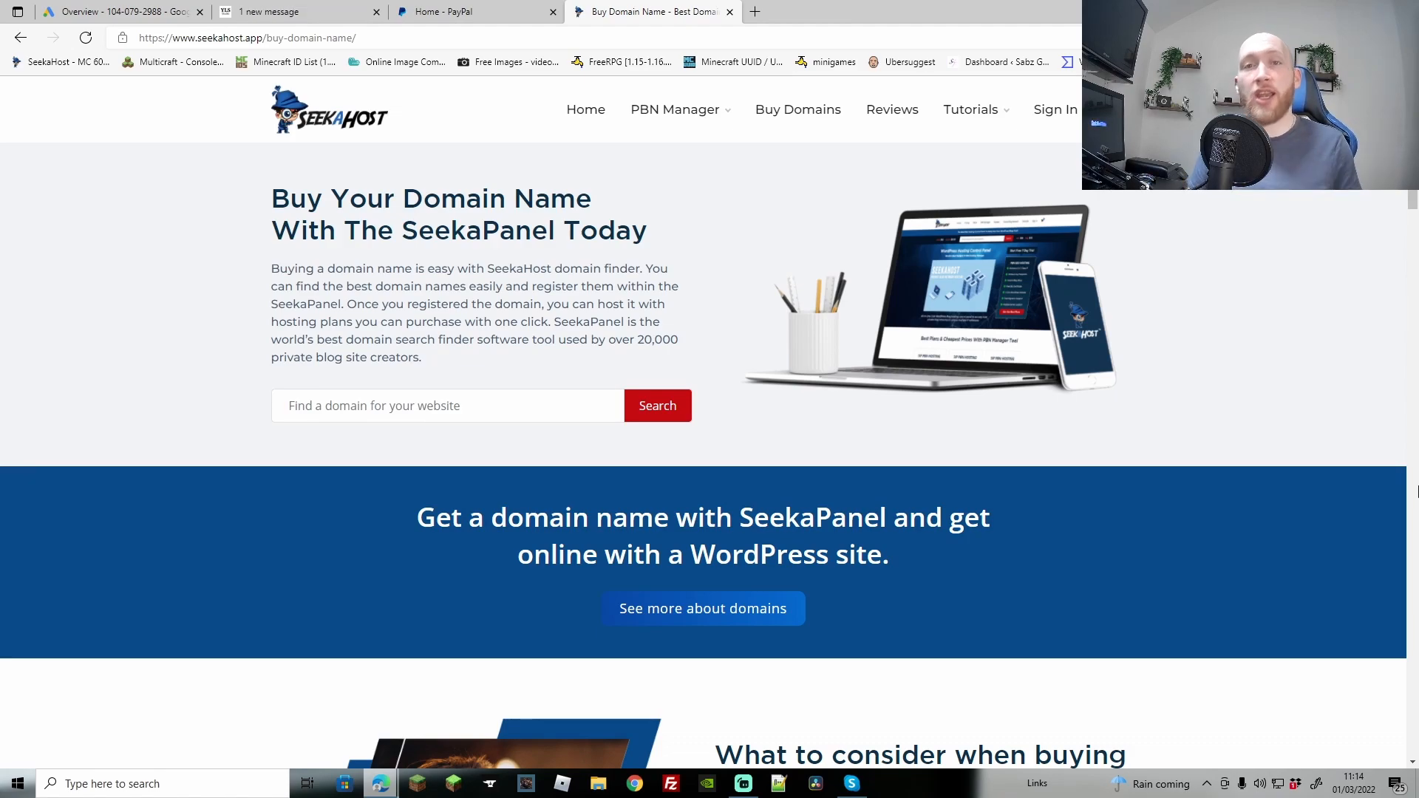
Switch to the PayPal business account and start creating a Subscribe payment button
{"action": "key", "text": "ctrl+shift+Tab"}
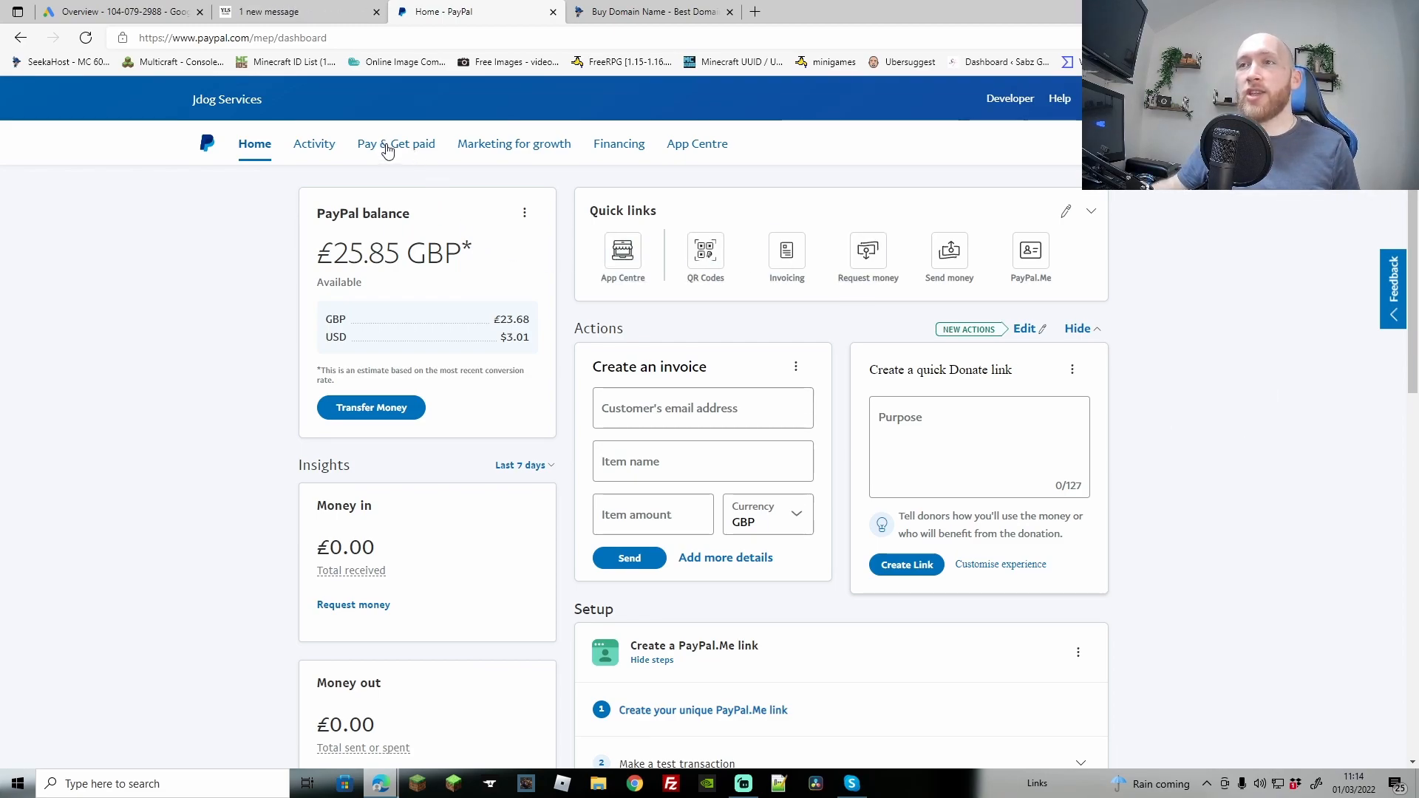
{"action": "left_click", "coordinate": [386, 147]}
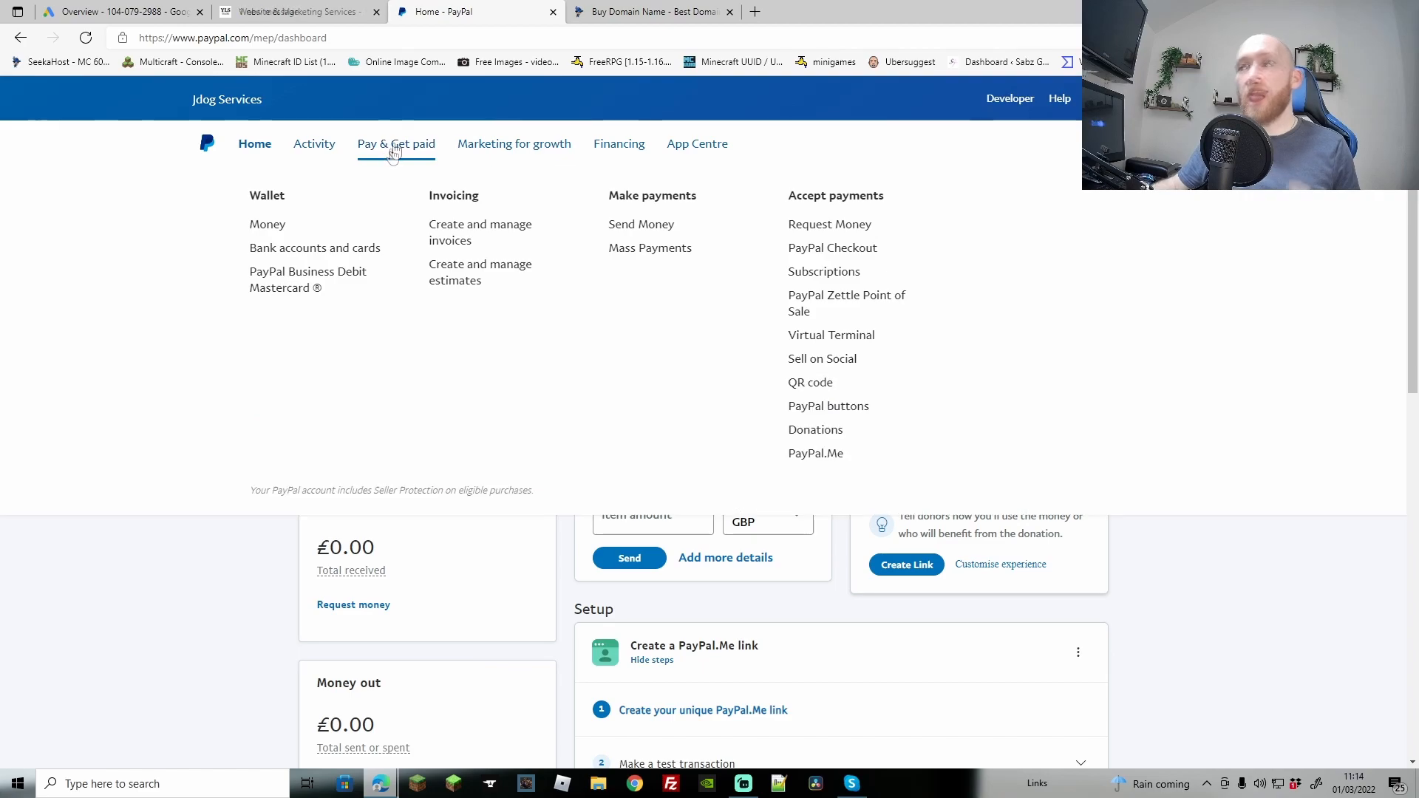
{"action": "left_click", "coordinate": [813, 407]}
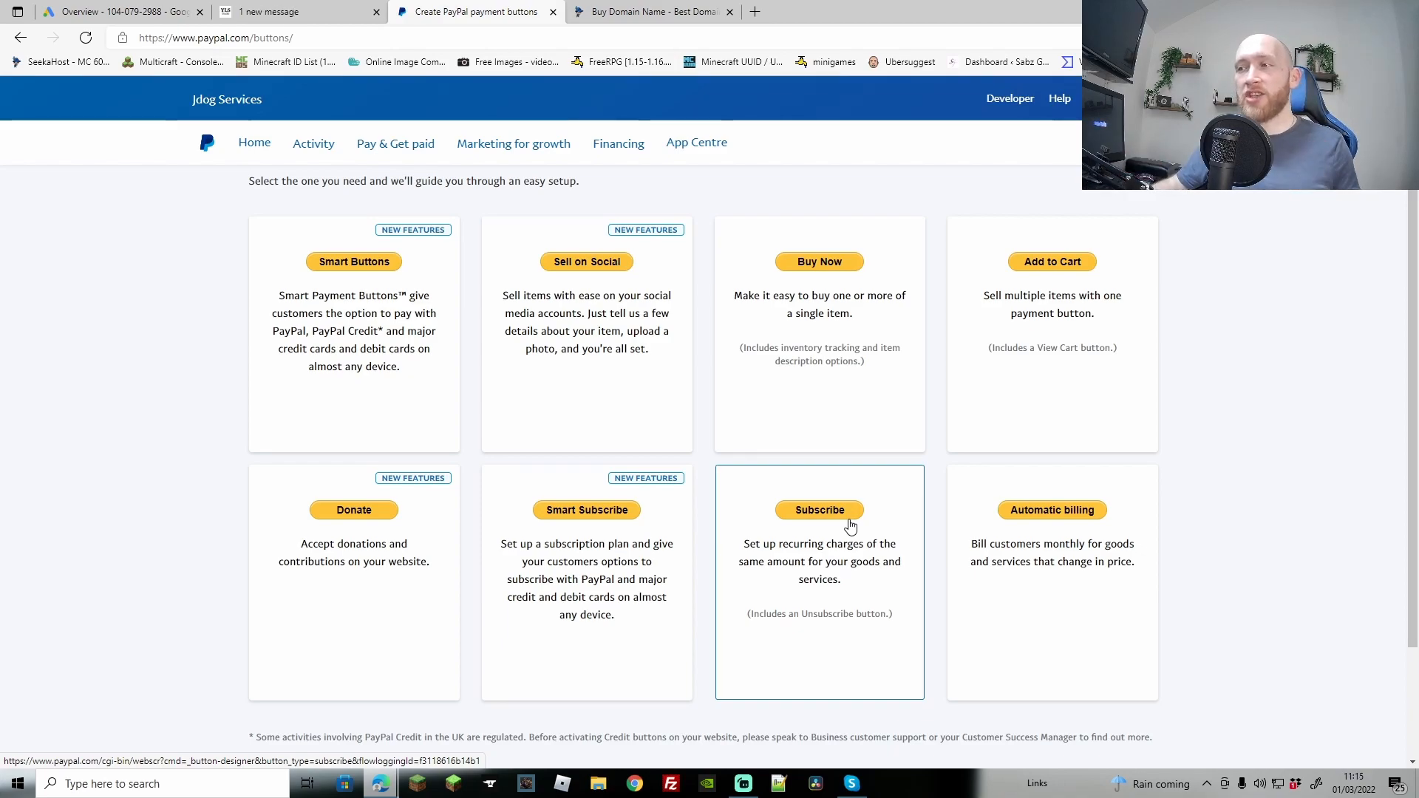
{"action": "left_click", "coordinate": [849, 521]}
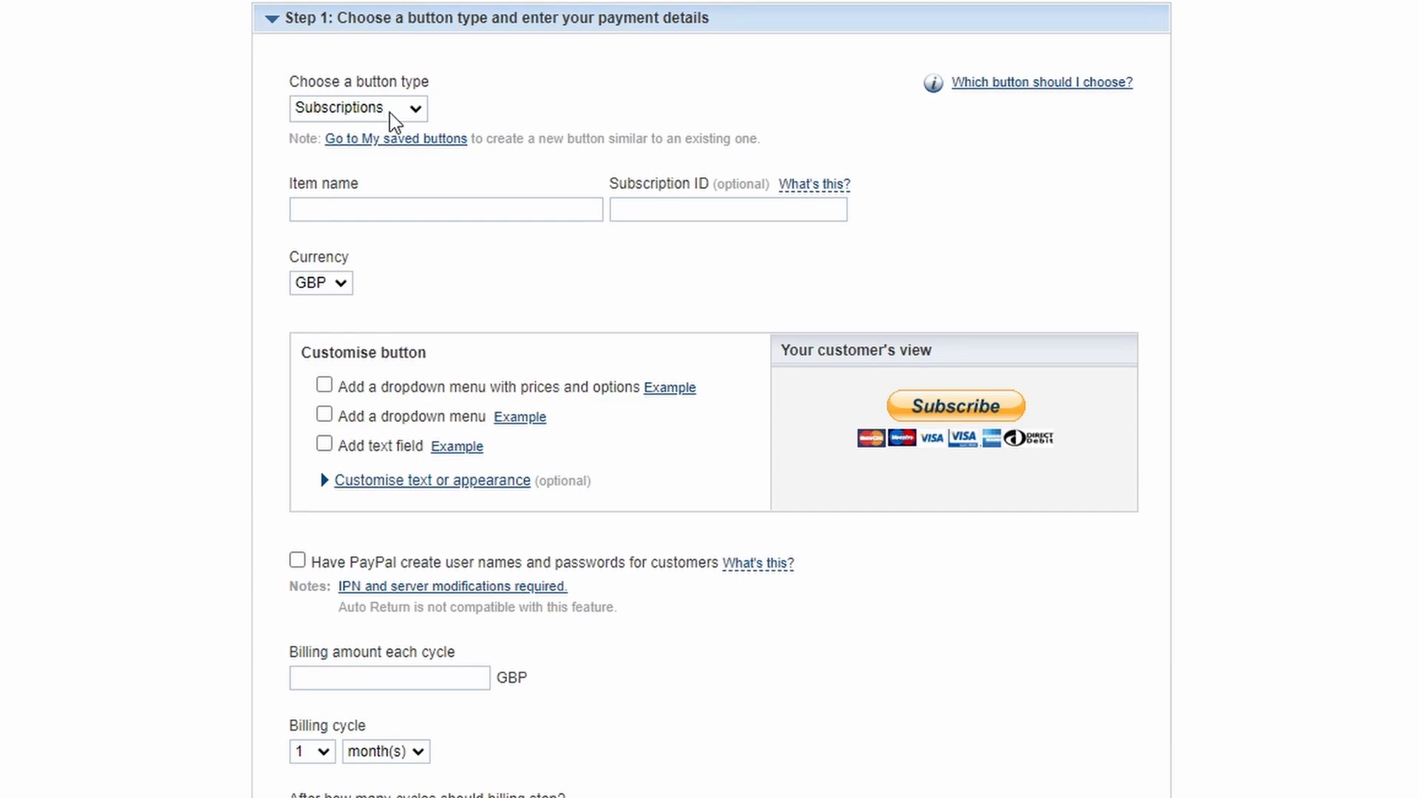
Keep Subscriptions as the button type and GBP as the currency, and enter Test as both the item name and the subscription ID
{"action": "left_click", "coordinate": [389, 112]}
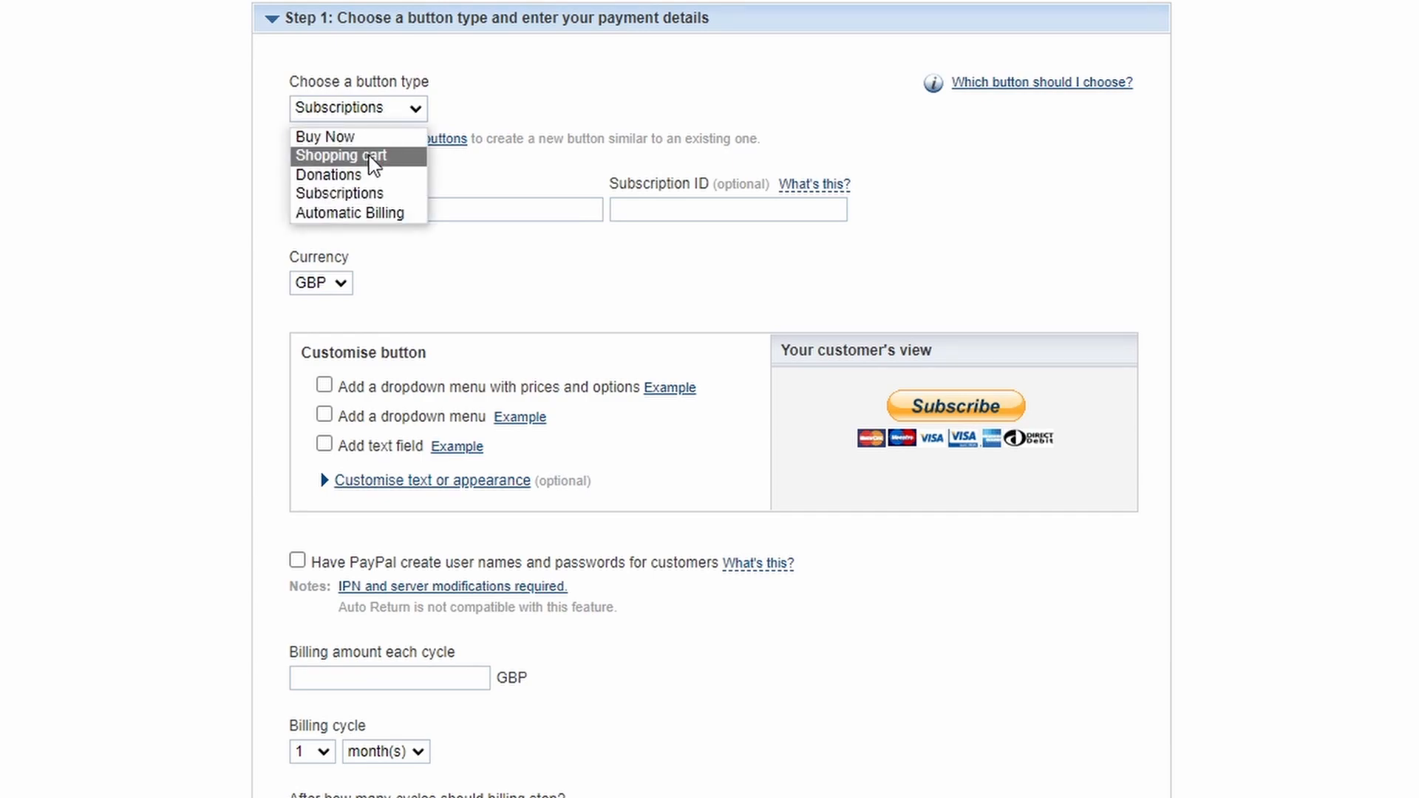
{"action": "left_click", "coordinate": [504, 113]}
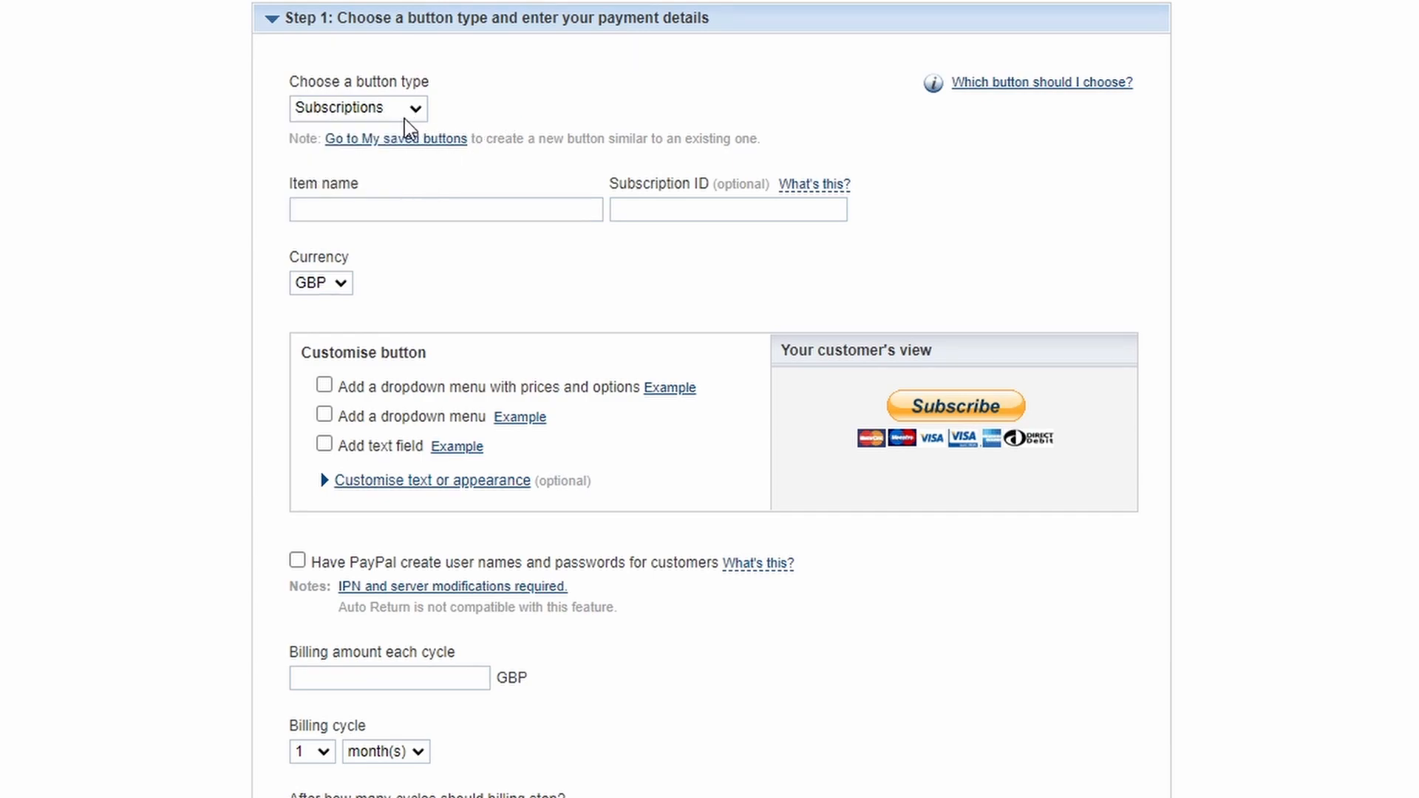
{"action": "left_click", "coordinate": [418, 204]}
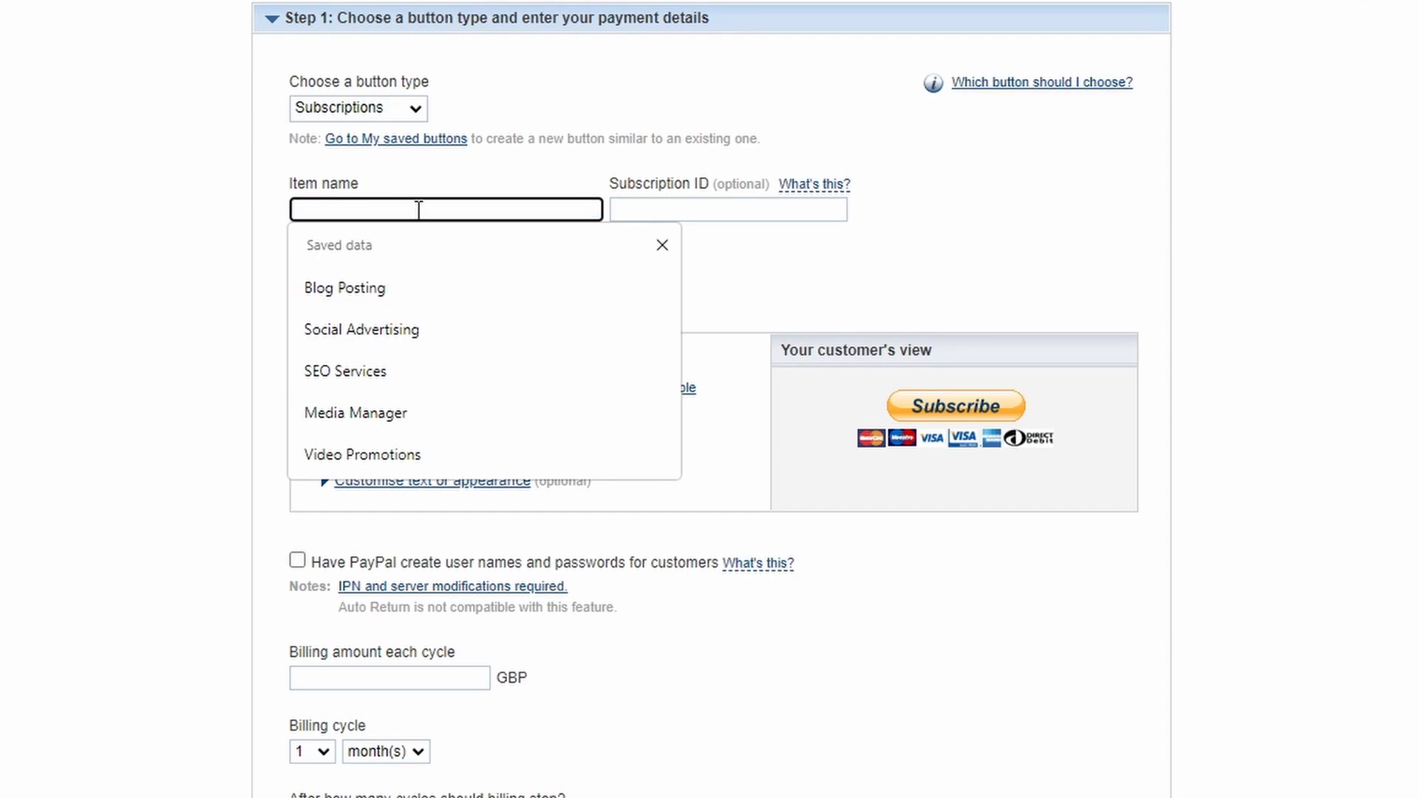
{"action": "type", "text": "Test"}
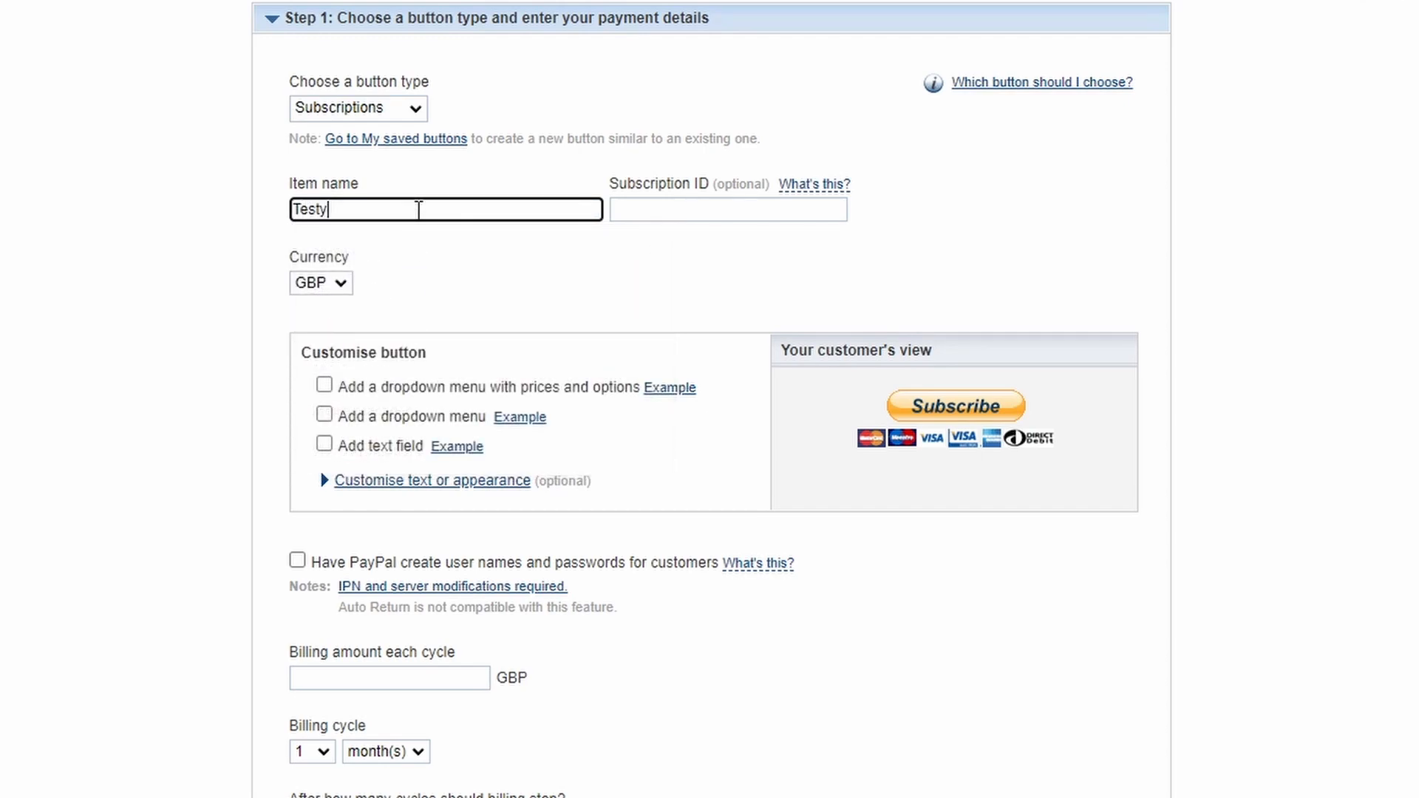
{"action": "double_click", "coordinate": [305, 210]}
{"action": "right_click", "coordinate": [304, 210]}
{"action": "left_click", "coordinate": [396, 272]}
{"action": "right_click", "coordinate": [657, 206]}
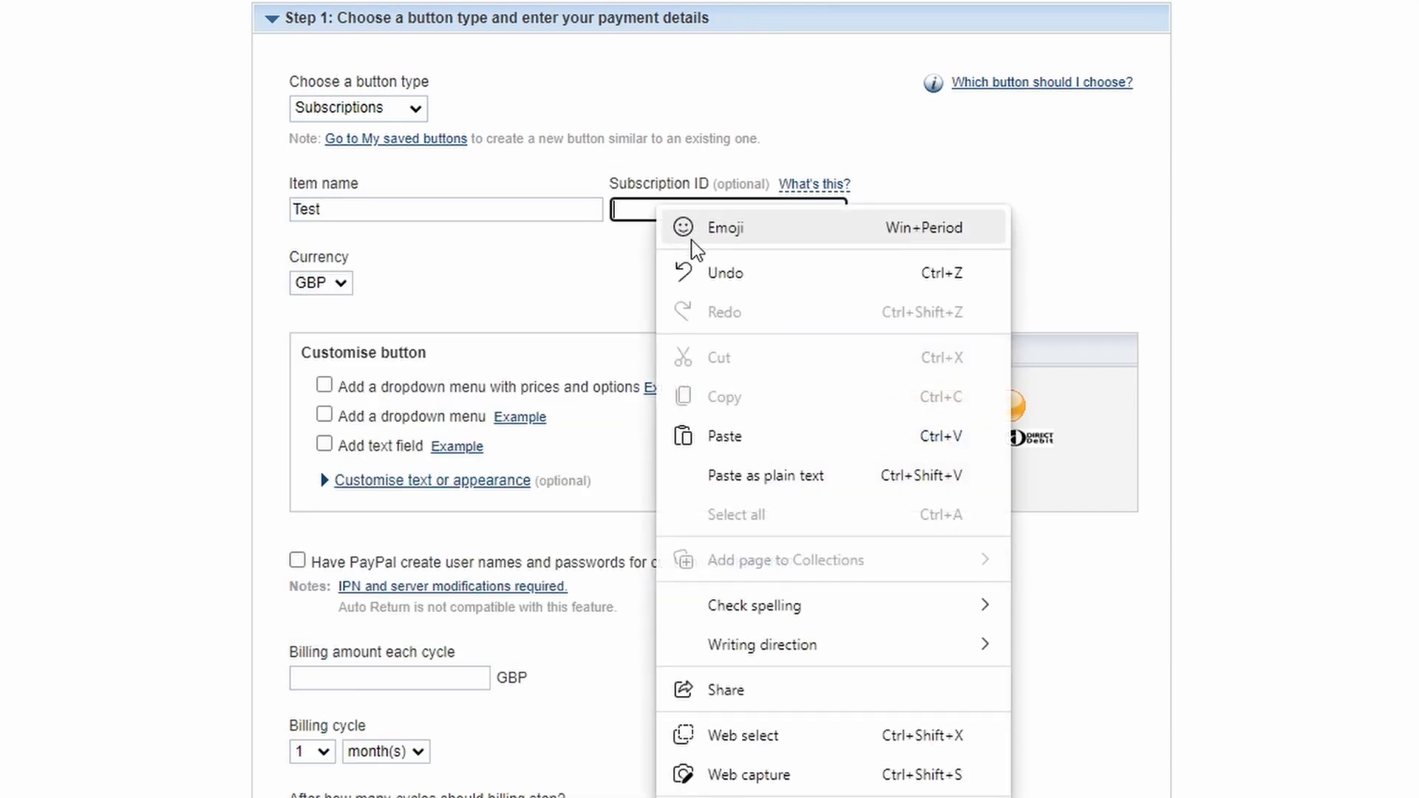
{"action": "left_click", "coordinate": [750, 436]}
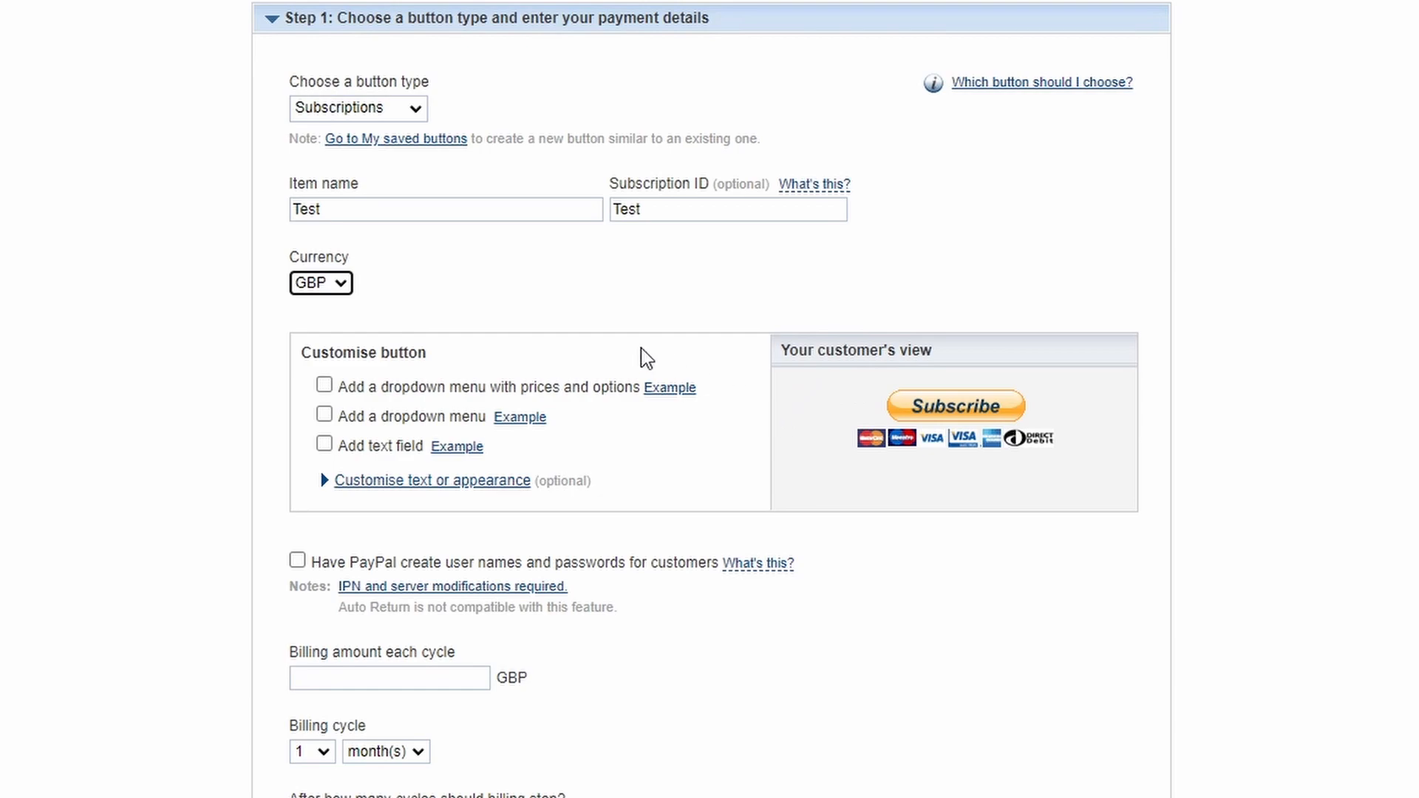
{"action": "left_click", "coordinate": [340, 287]}
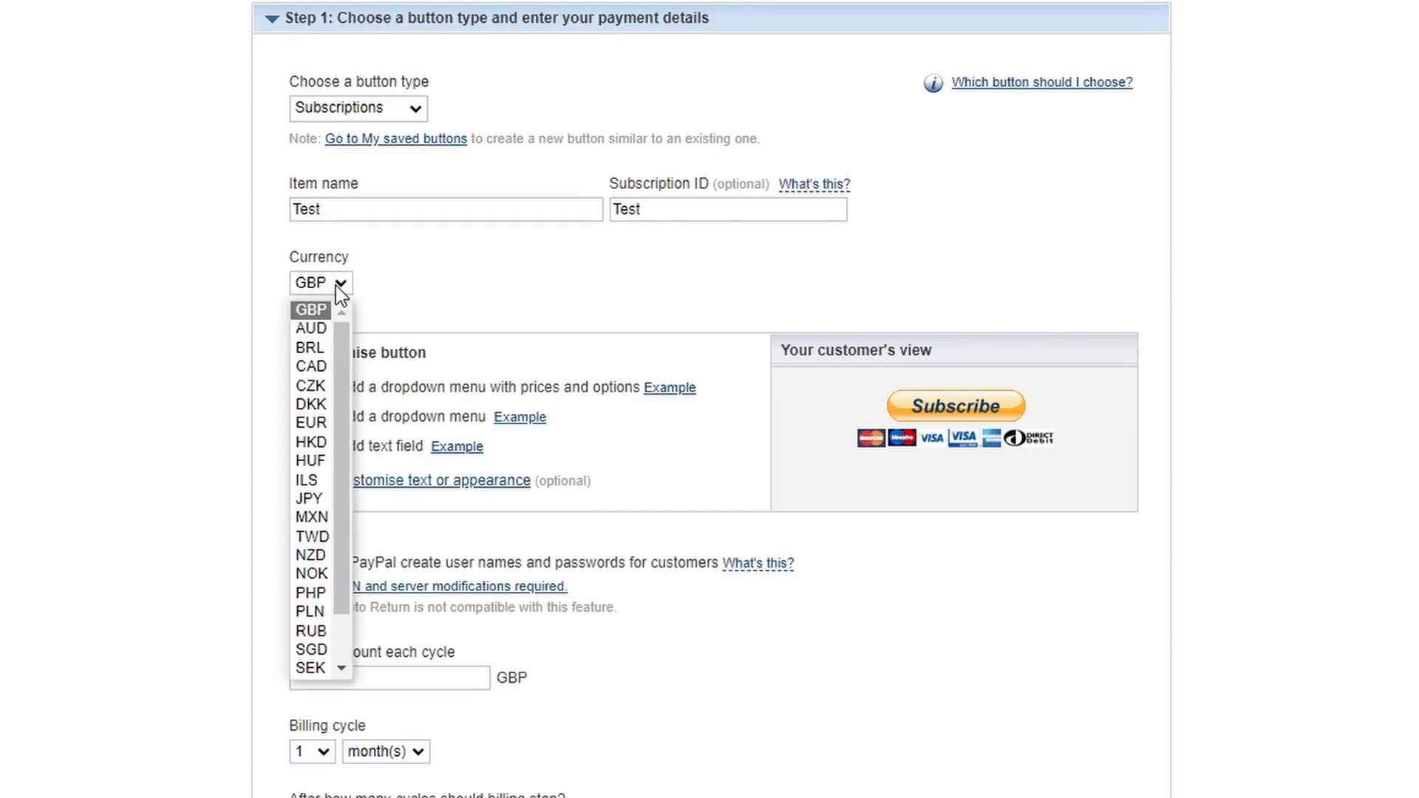
{"action": "left_click", "coordinate": [432, 271]}
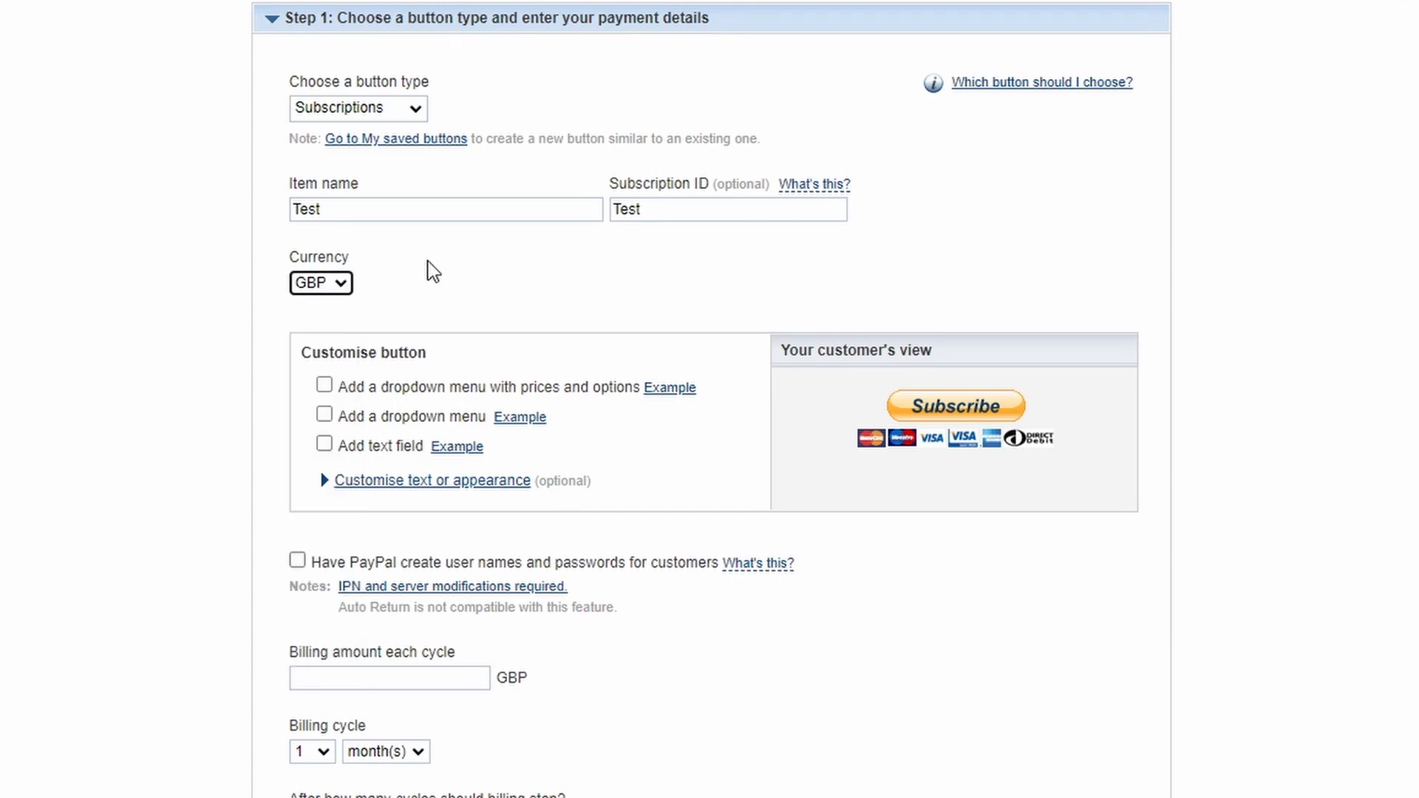
Enter a billing amount of 10 GBP for each cycle and clear it again
{"action": "scroll", "coordinate": [453, 255], "scroll_direction": "down", "scroll_amount": 2}
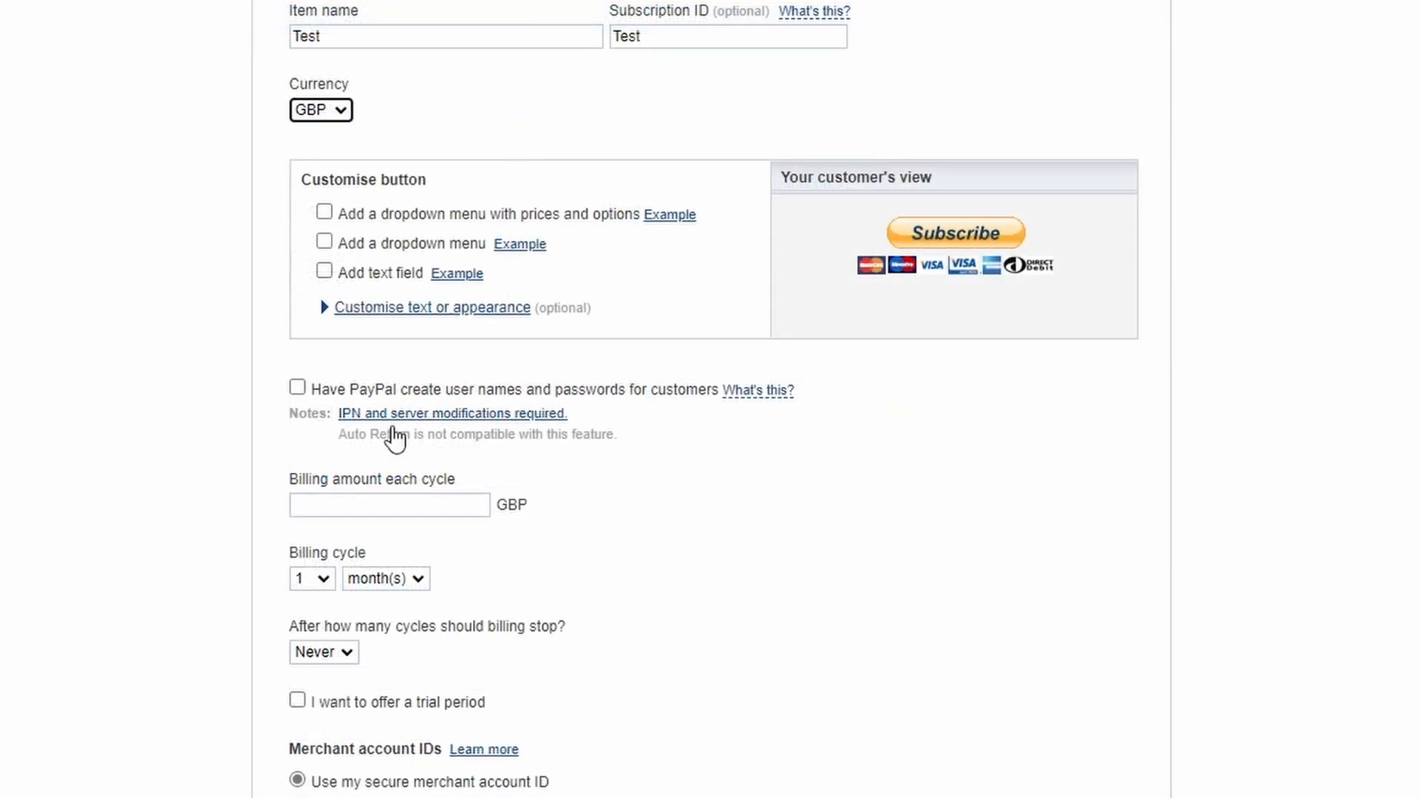
{"action": "left_click", "coordinate": [385, 497]}
{"action": "type", "text": "10"}
{"action": "left_click", "coordinate": [700, 499]}
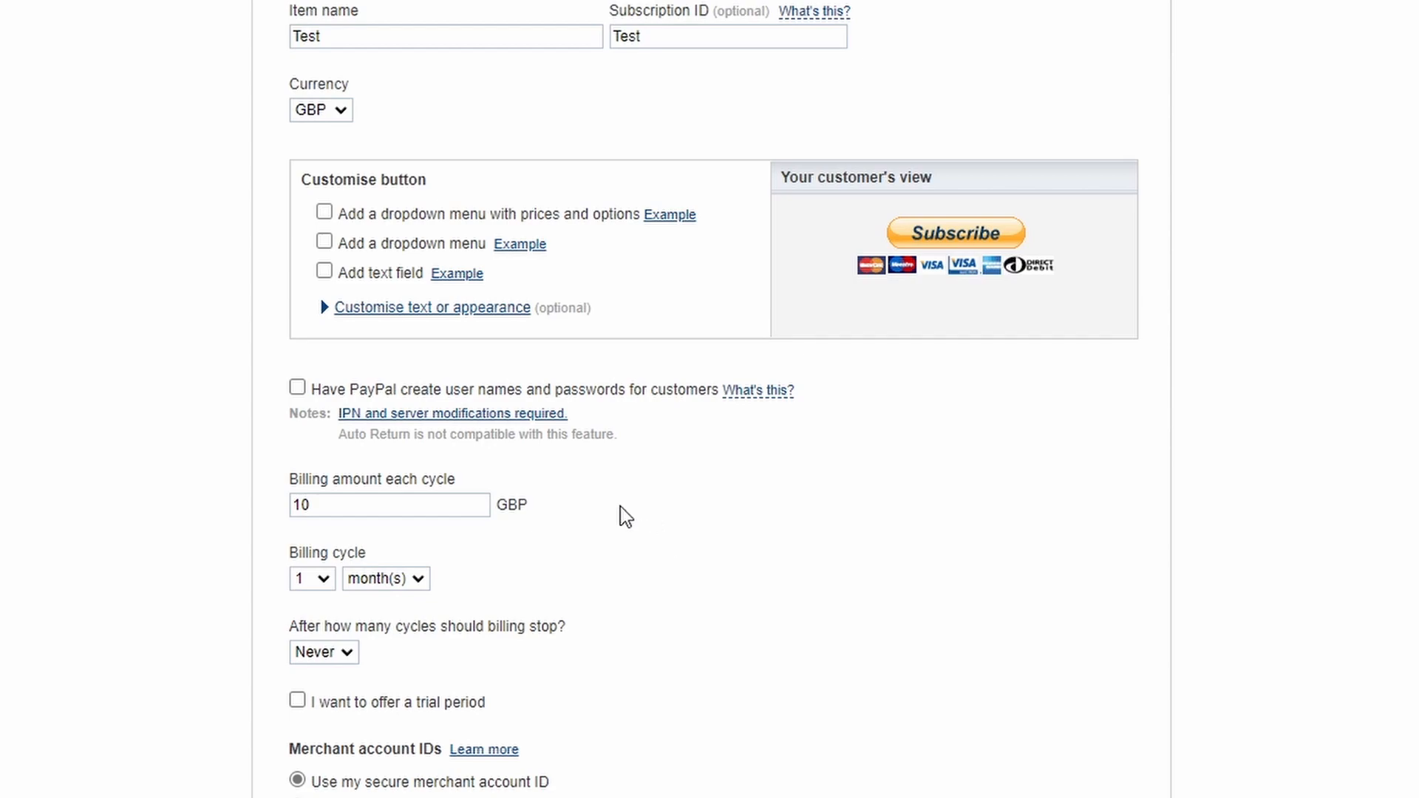
{"action": "double_click", "coordinate": [369, 506]}
{"action": "key", "text": "BackSpace"}
{"action": "left_click", "coordinate": [950, 509]}
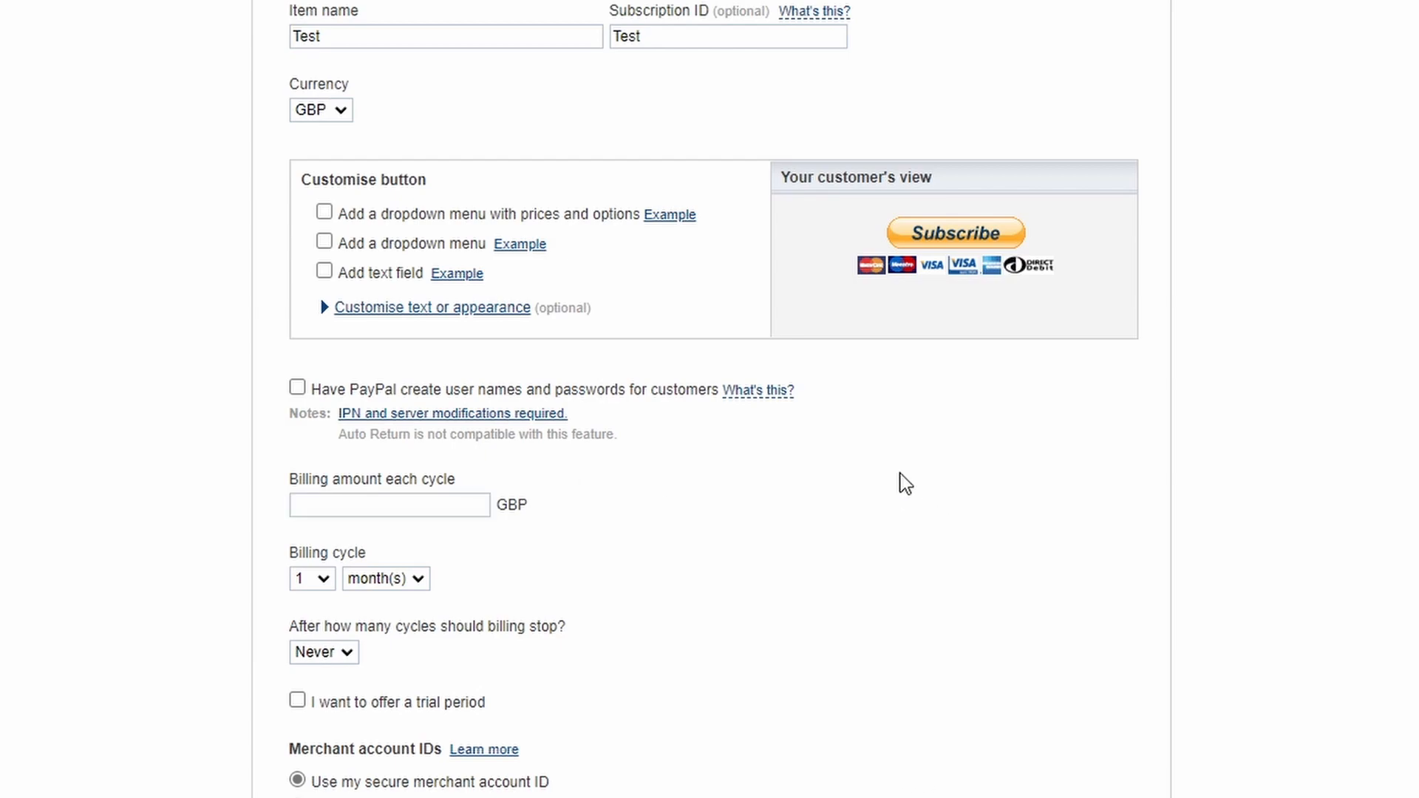
Add a dropdown menu with prices and options to the button, with Test as its description
{"action": "left_click", "coordinate": [319, 212]}
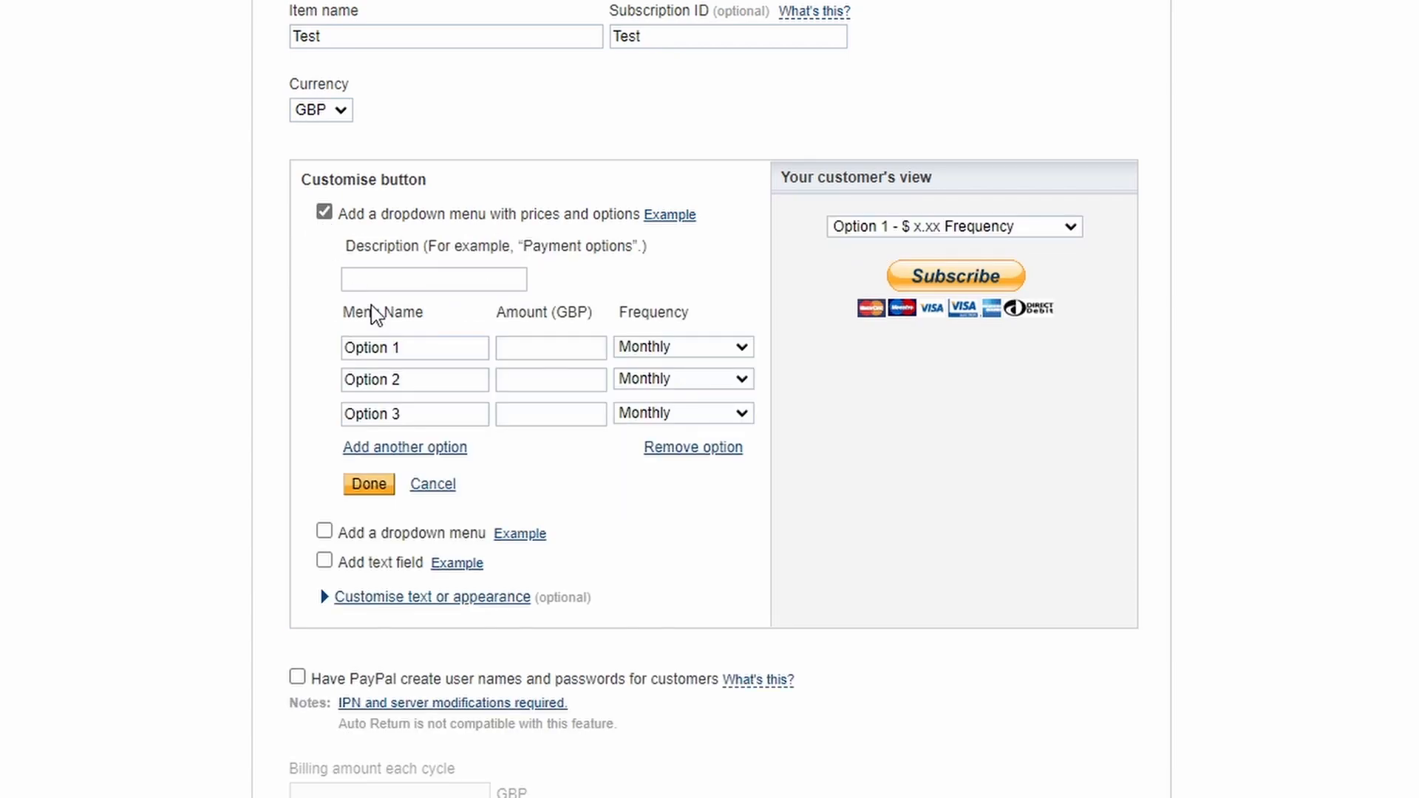
{"action": "left_click", "coordinate": [387, 280]}
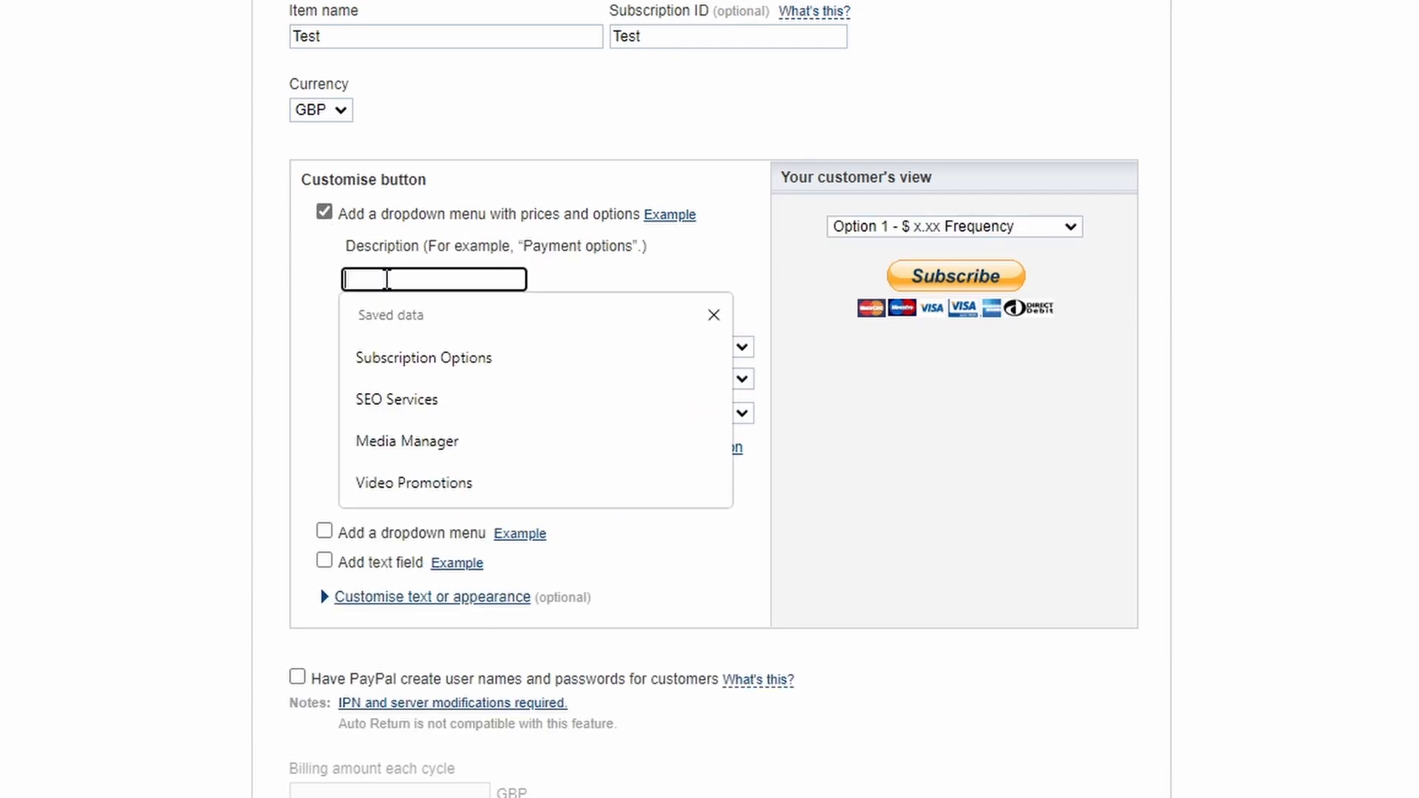
{"action": "type", "text": "Test"}
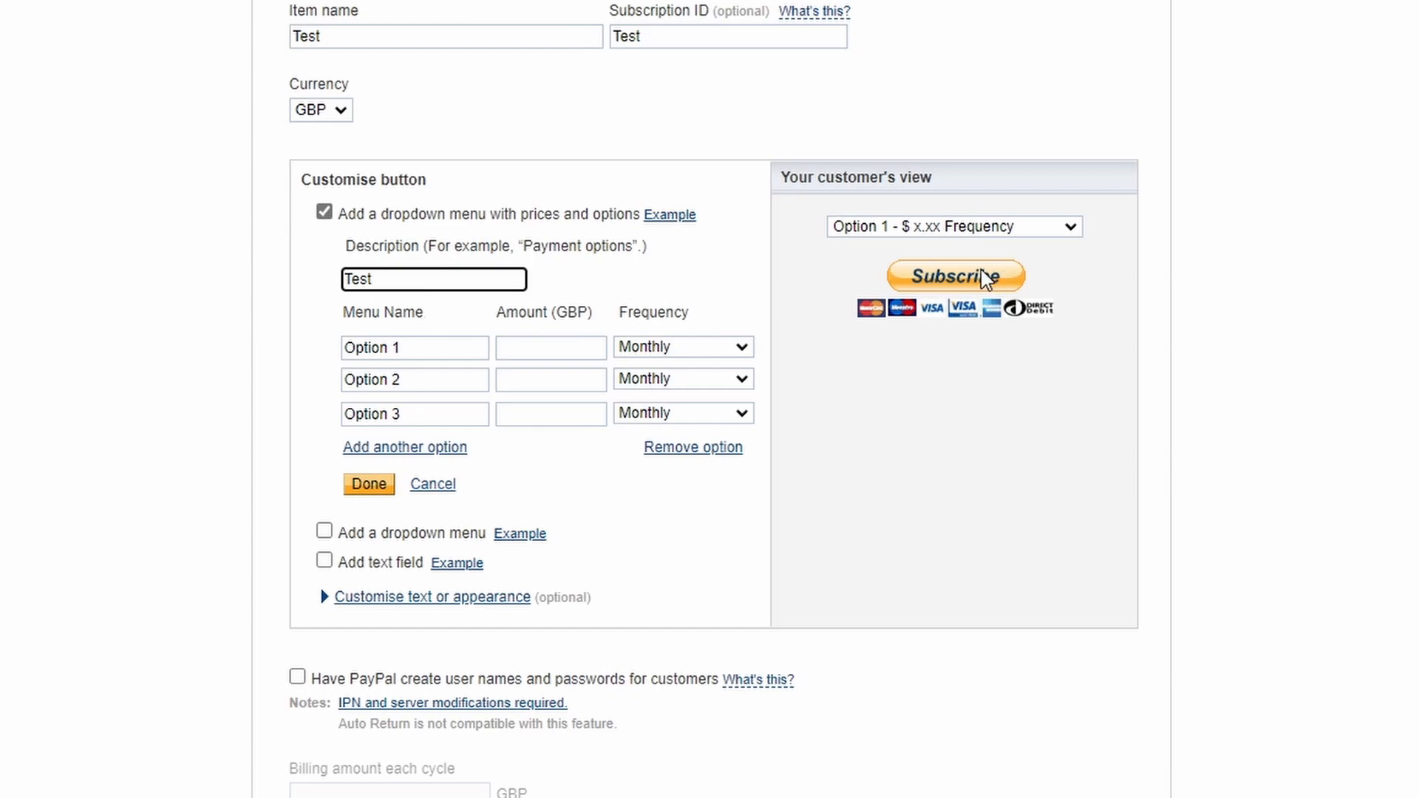
Define three monthly menu options: 1 Game pm at 10 GBP, 2 Games pm at 20 GBP and 3 Games pm at 30 GBP
{"action": "triple_click", "coordinate": [435, 352]}
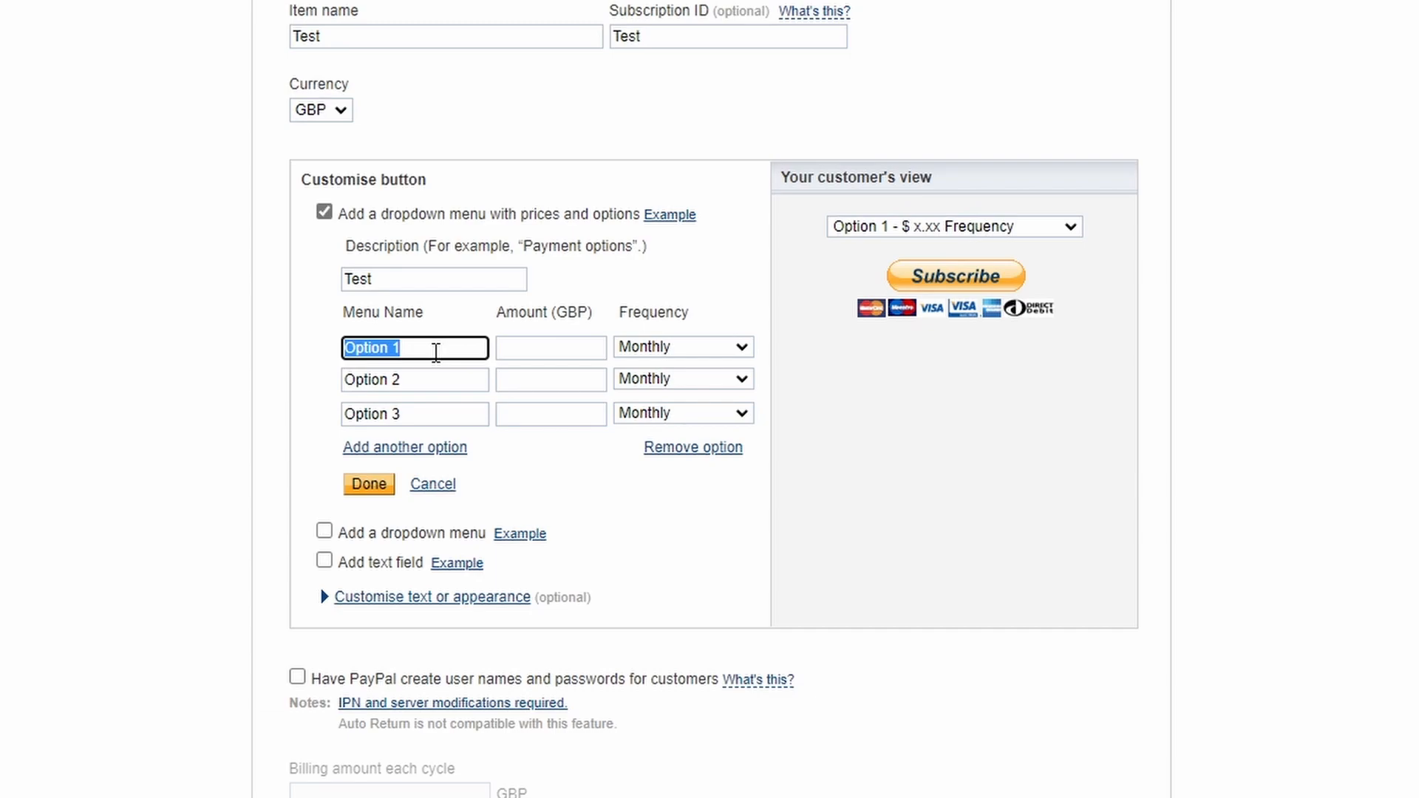
{"action": "type", "text": "1 Game pm"}
{"action": "left_click", "coordinate": [535, 348]}
{"action": "type", "text": "10"}
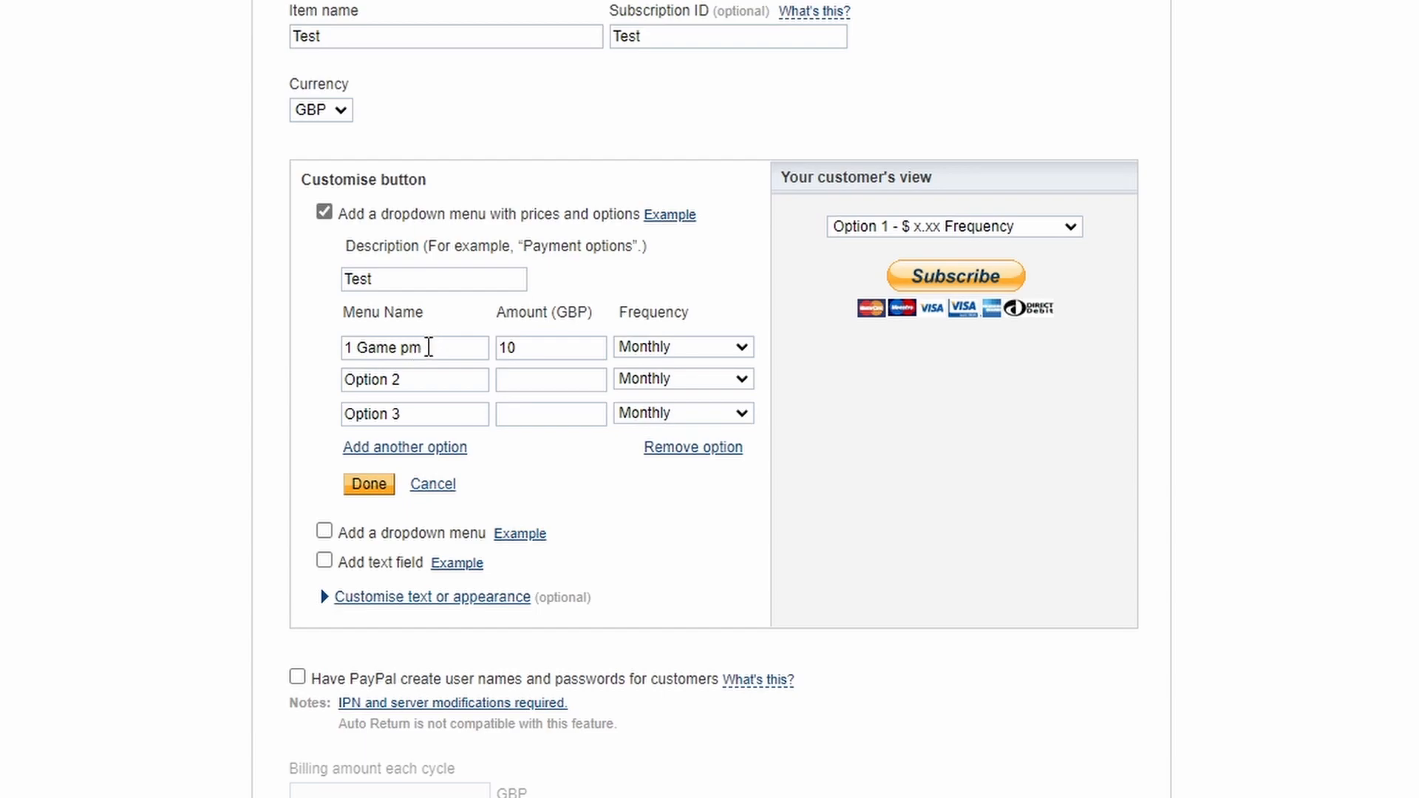
{"action": "left_click", "coordinate": [685, 353]}
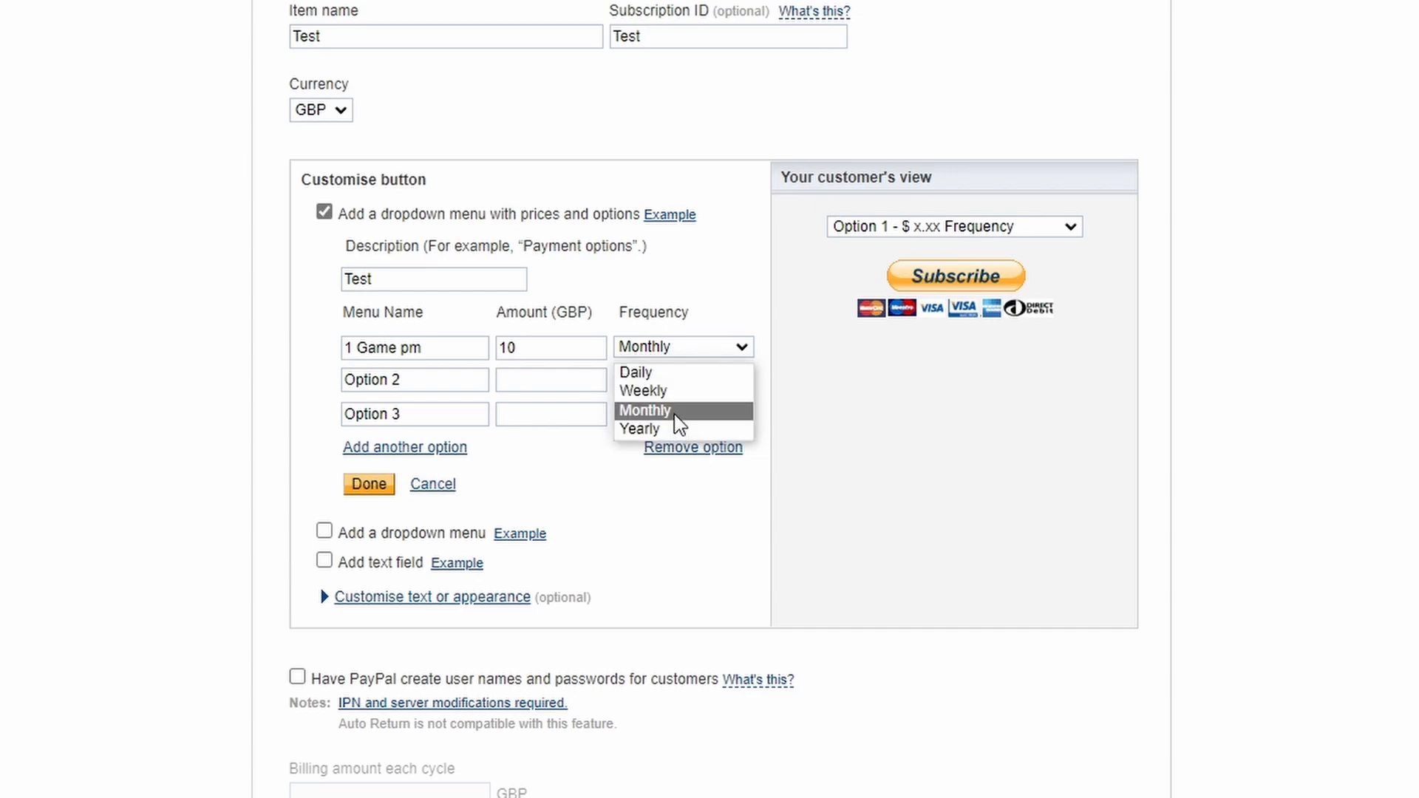
{"action": "key", "text": "Tab"}
{"action": "left_click", "coordinate": [374, 380]}
{"action": "left_click", "coordinate": [384, 383]}
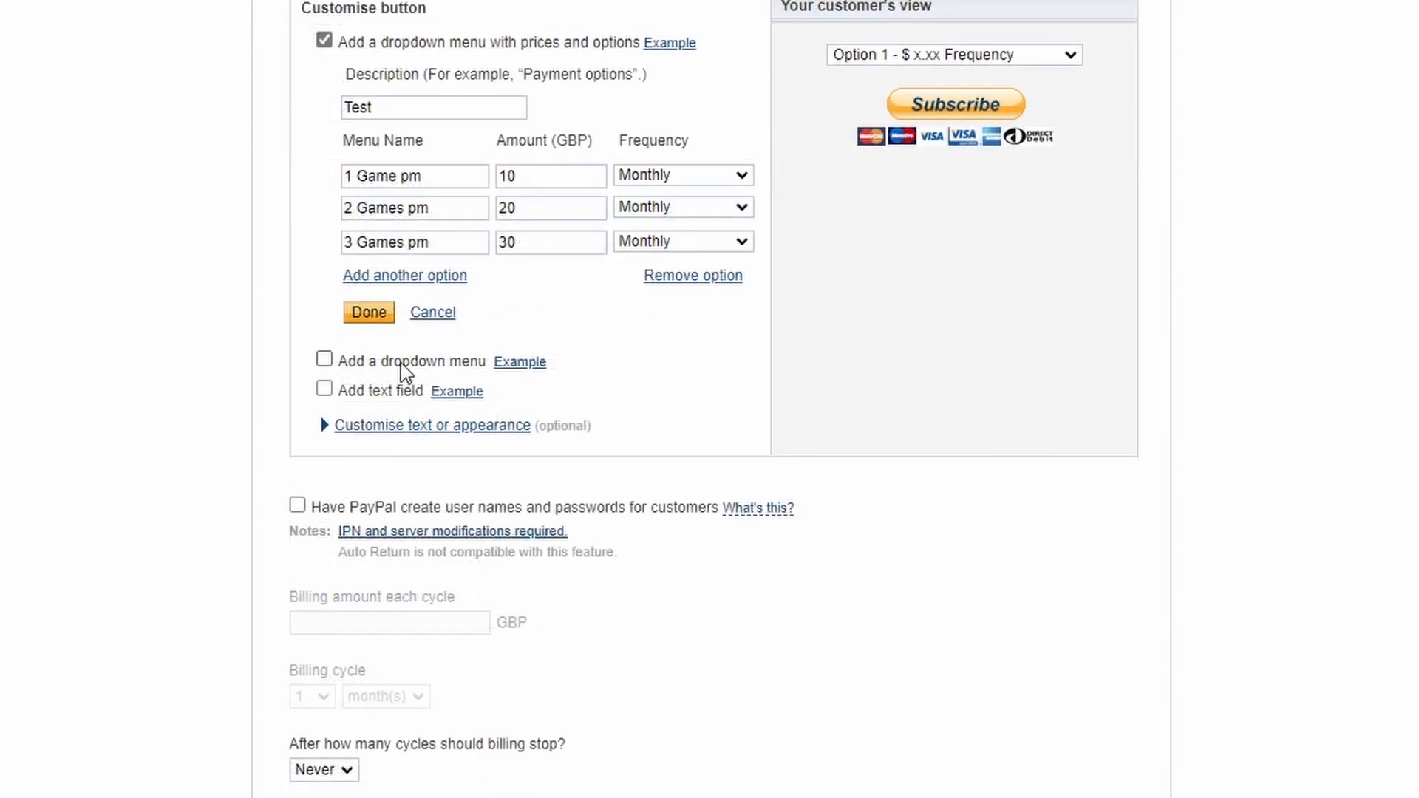
Save the priced dropdown options, and cancel the additional plain dropdown menu after trying it out
{"action": "left_click", "coordinate": [524, 371]}
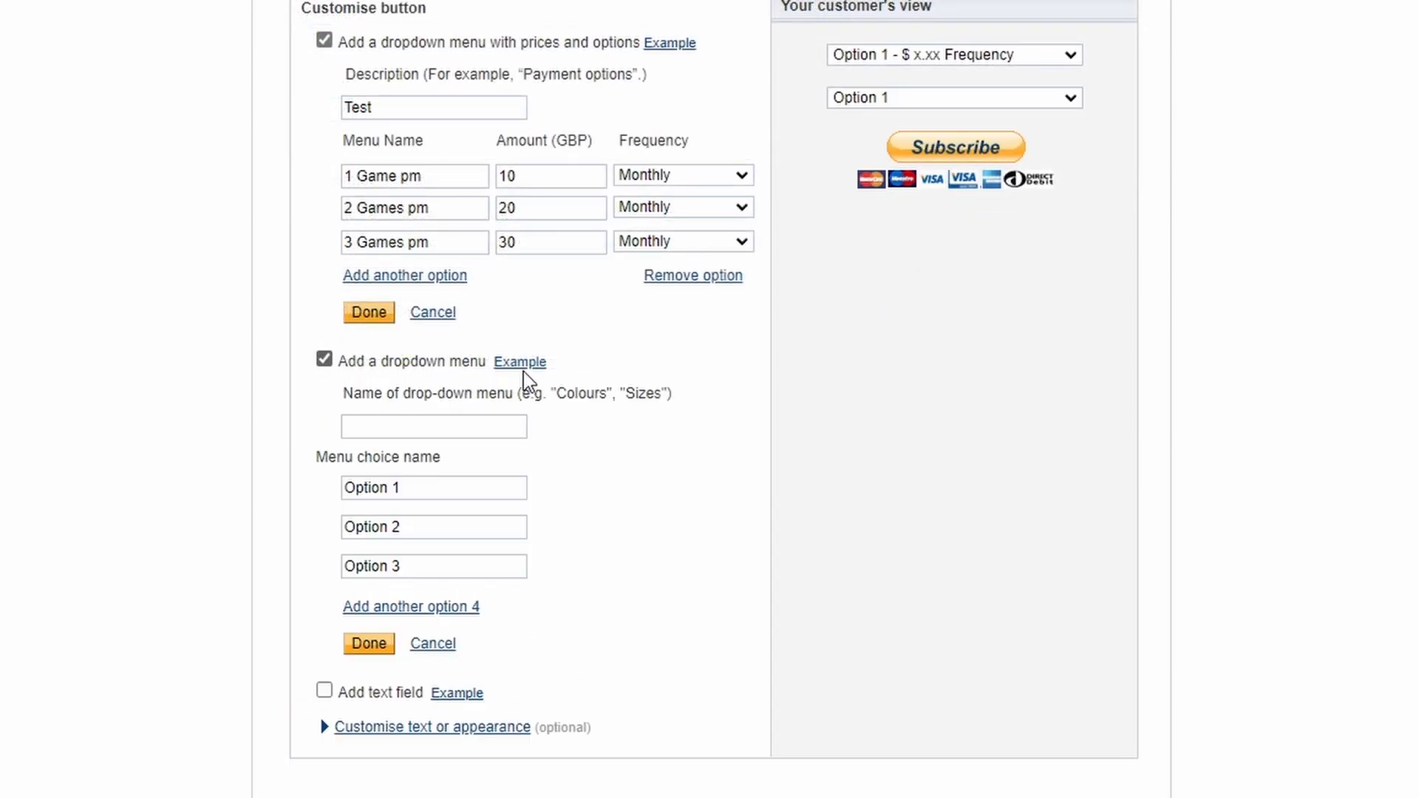
{"action": "left_click", "coordinate": [1071, 99]}
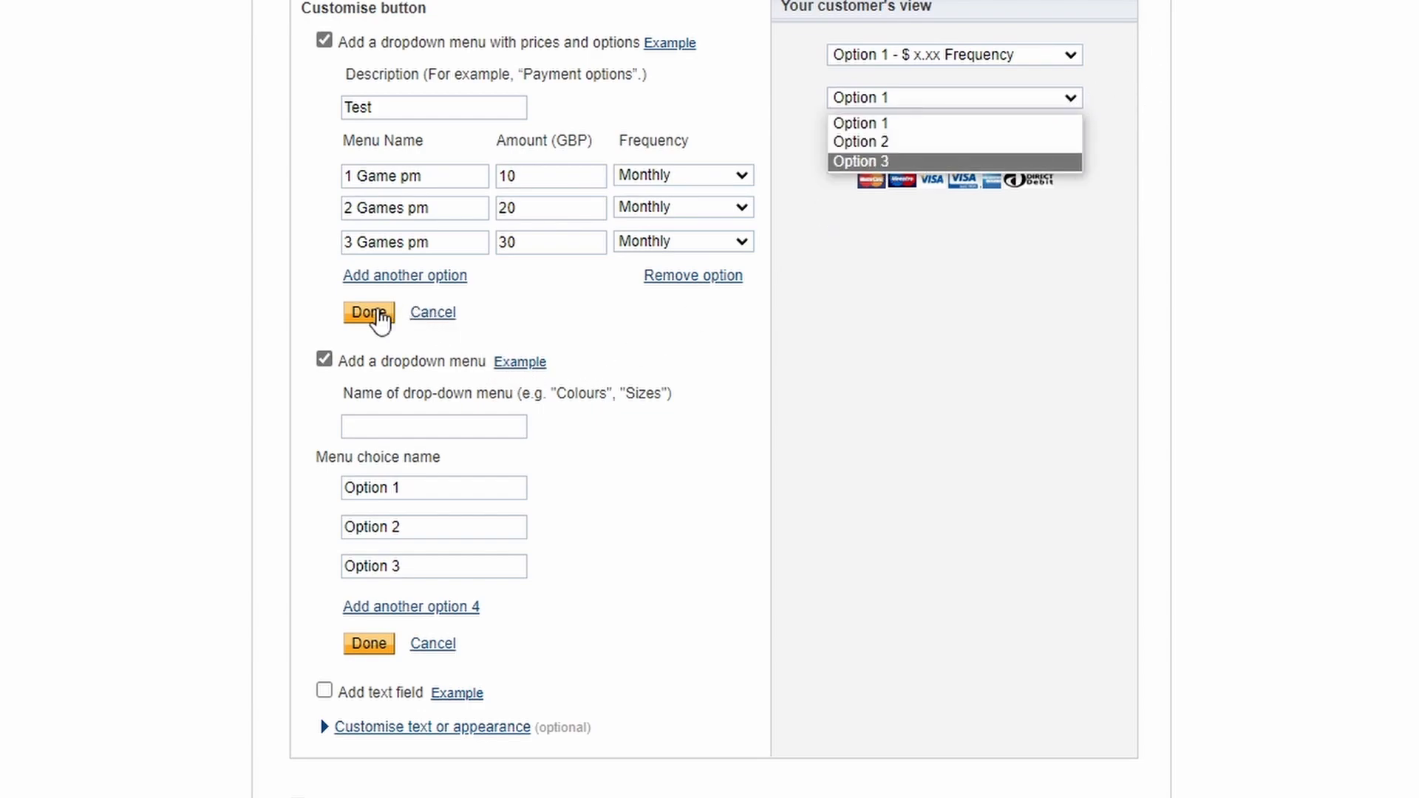
{"action": "left_click", "coordinate": [368, 316]}
{"action": "left_click", "coordinate": [367, 316]}
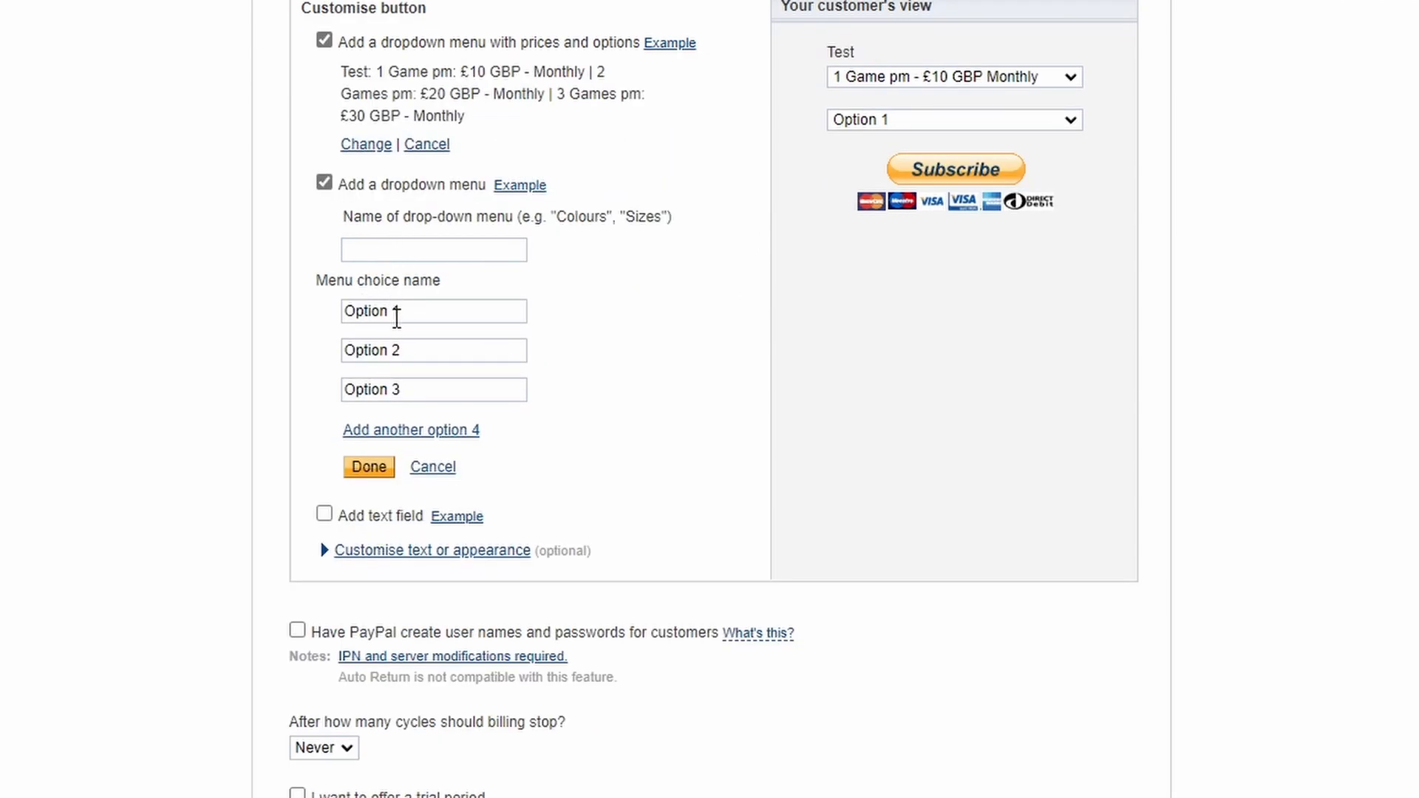
{"action": "left_click", "coordinate": [436, 470]}
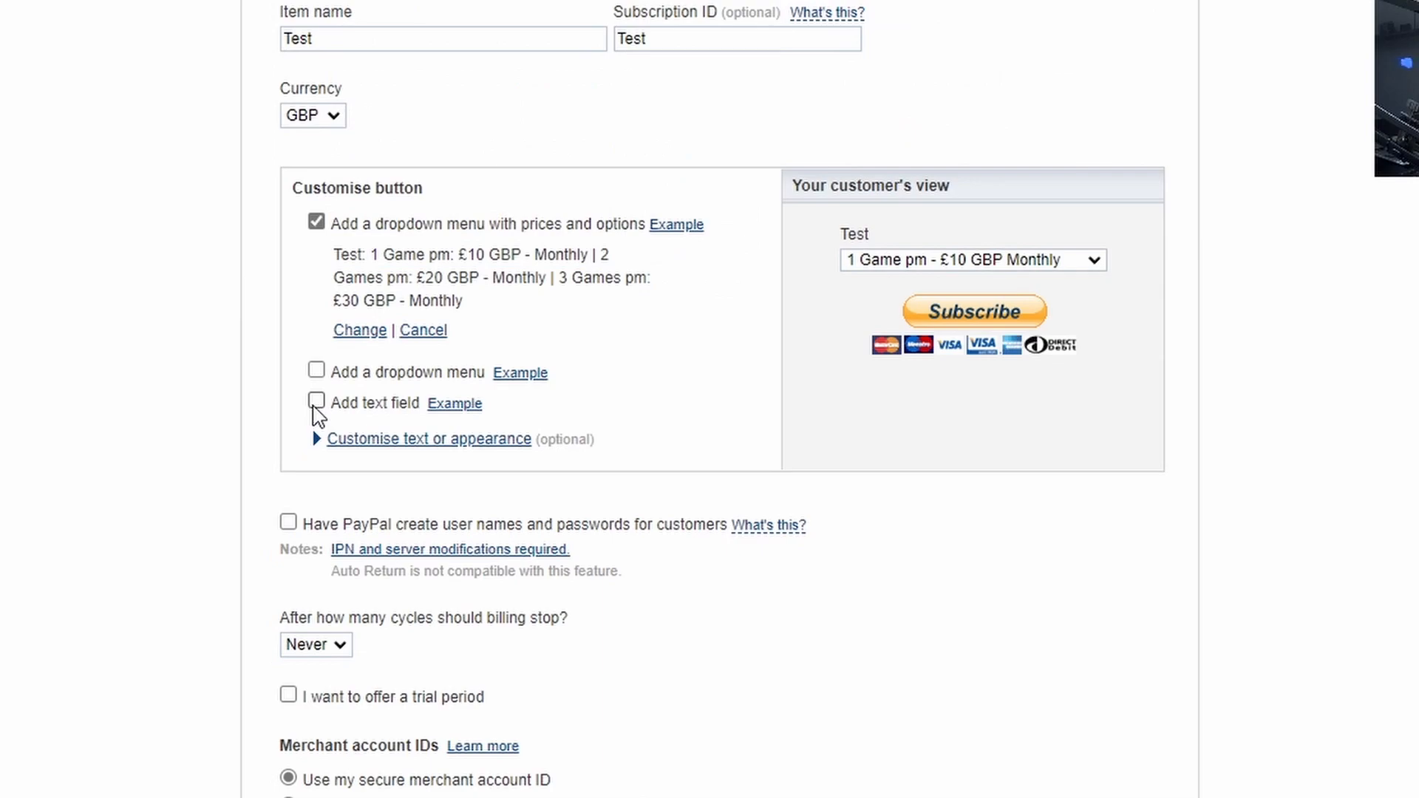
Try adding a text field to the subscription button and cancel it
{"action": "left_click", "coordinate": [315, 402]}
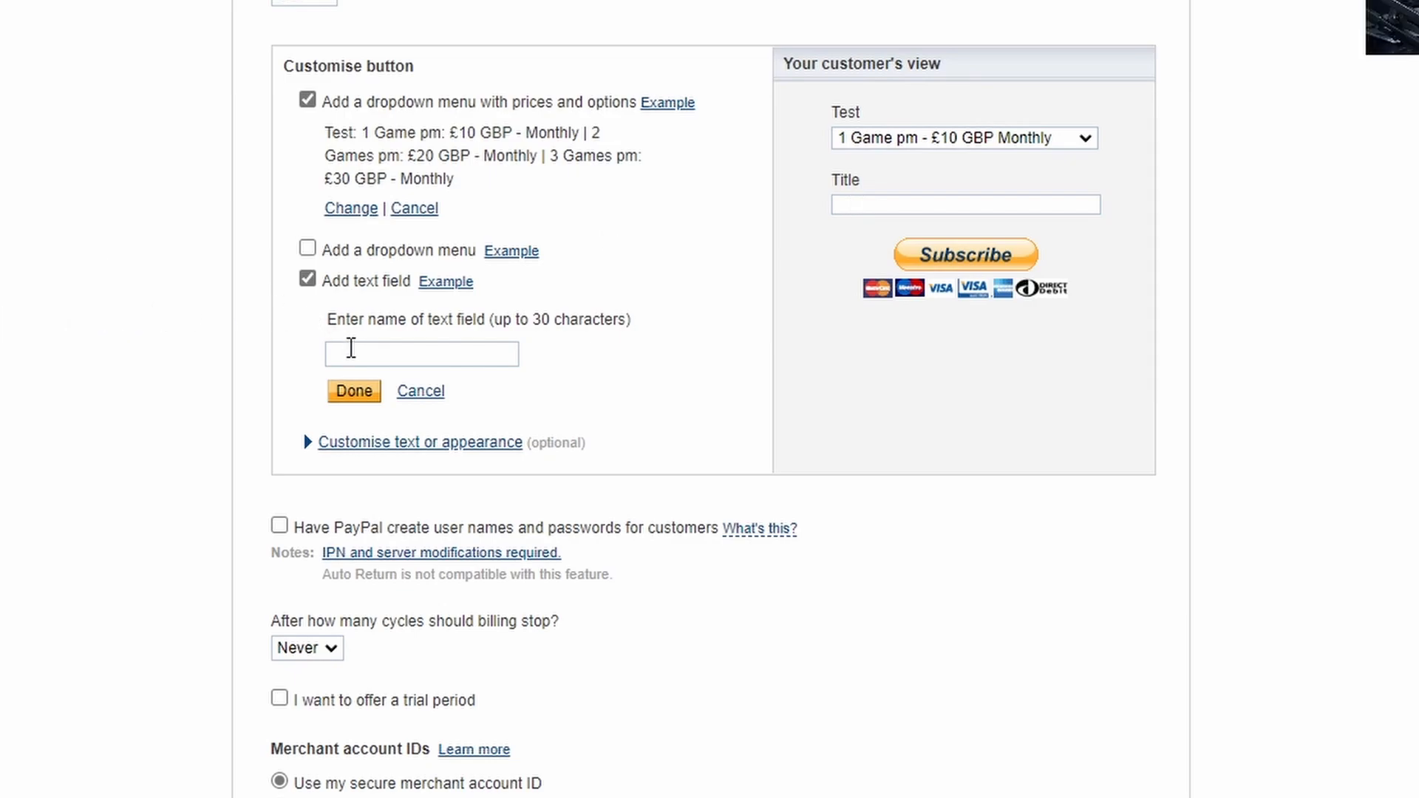
{"action": "left_click", "coordinate": [422, 392]}
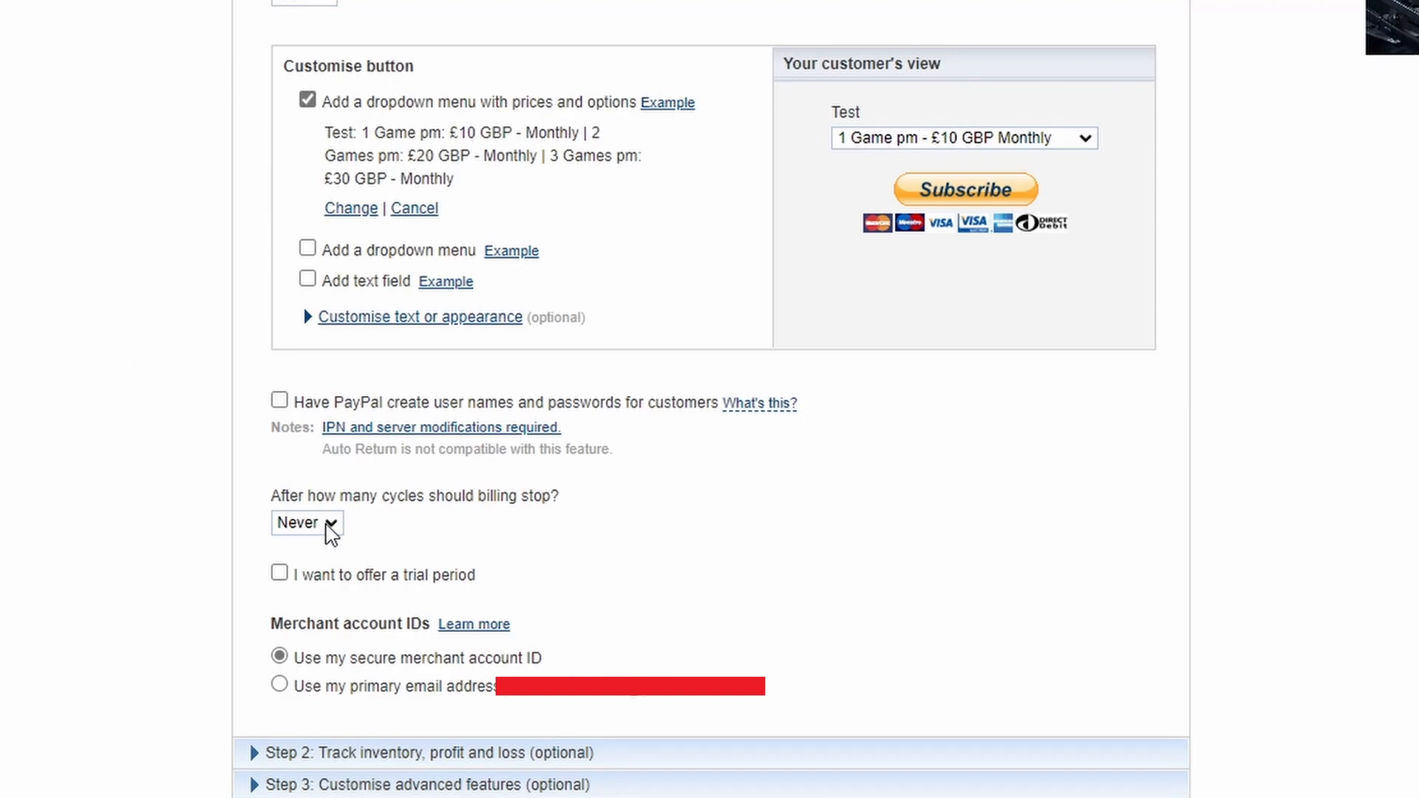
Try stopping the billing after 12 cycles and set it back to Never
{"action": "left_click", "coordinate": [326, 525]}
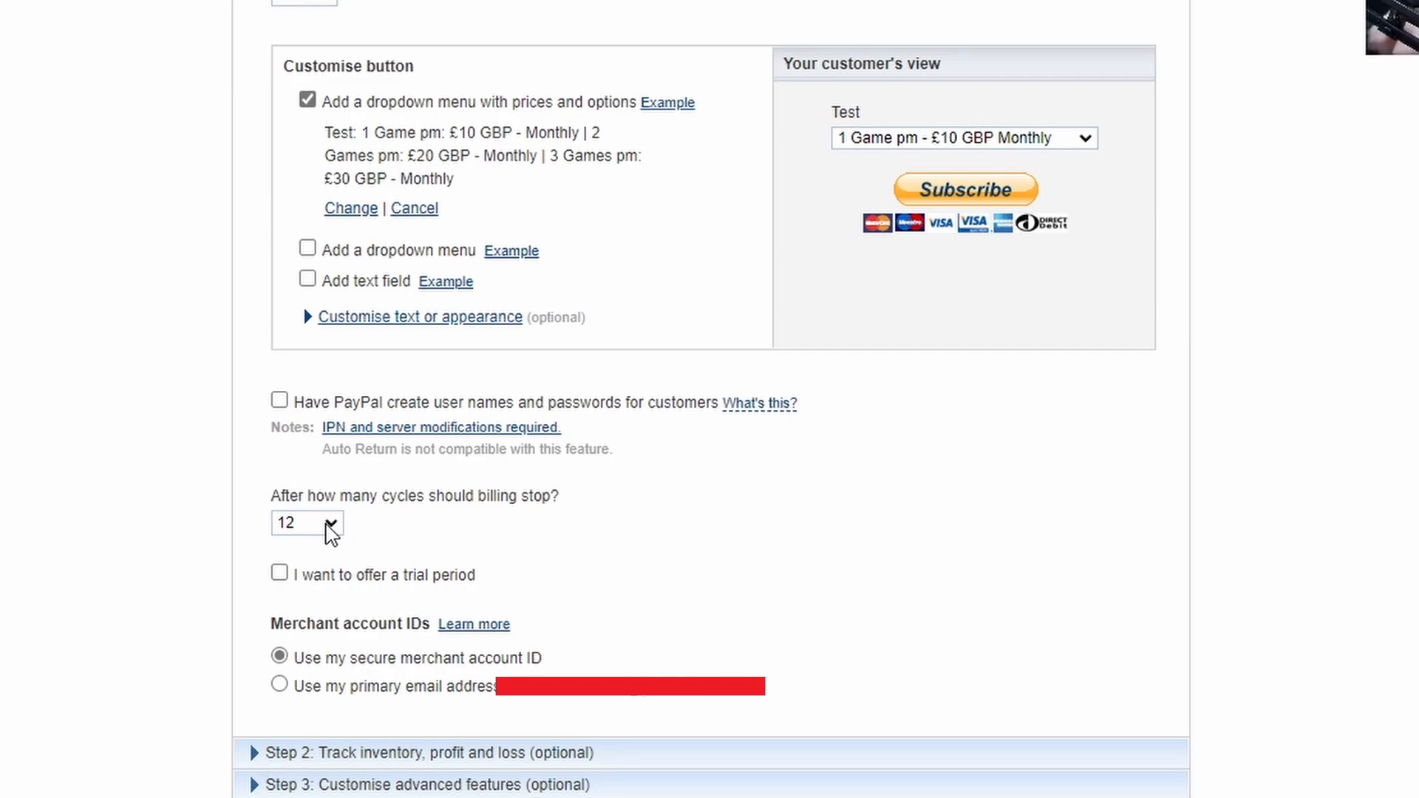
{"action": "left_click", "coordinate": [328, 524]}
{"action": "left_click", "coordinate": [304, 547]}
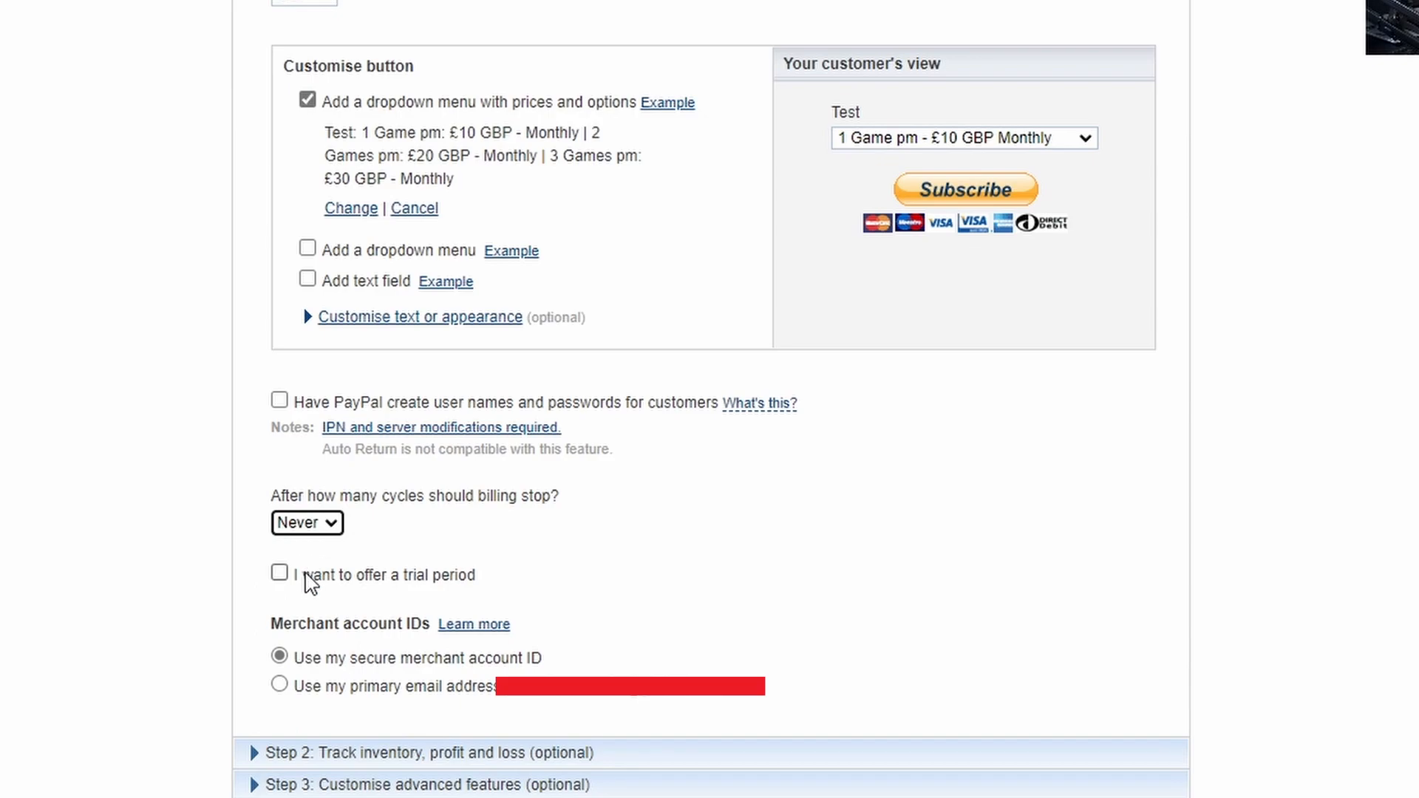
{"action": "left_click", "coordinate": [619, 549]}
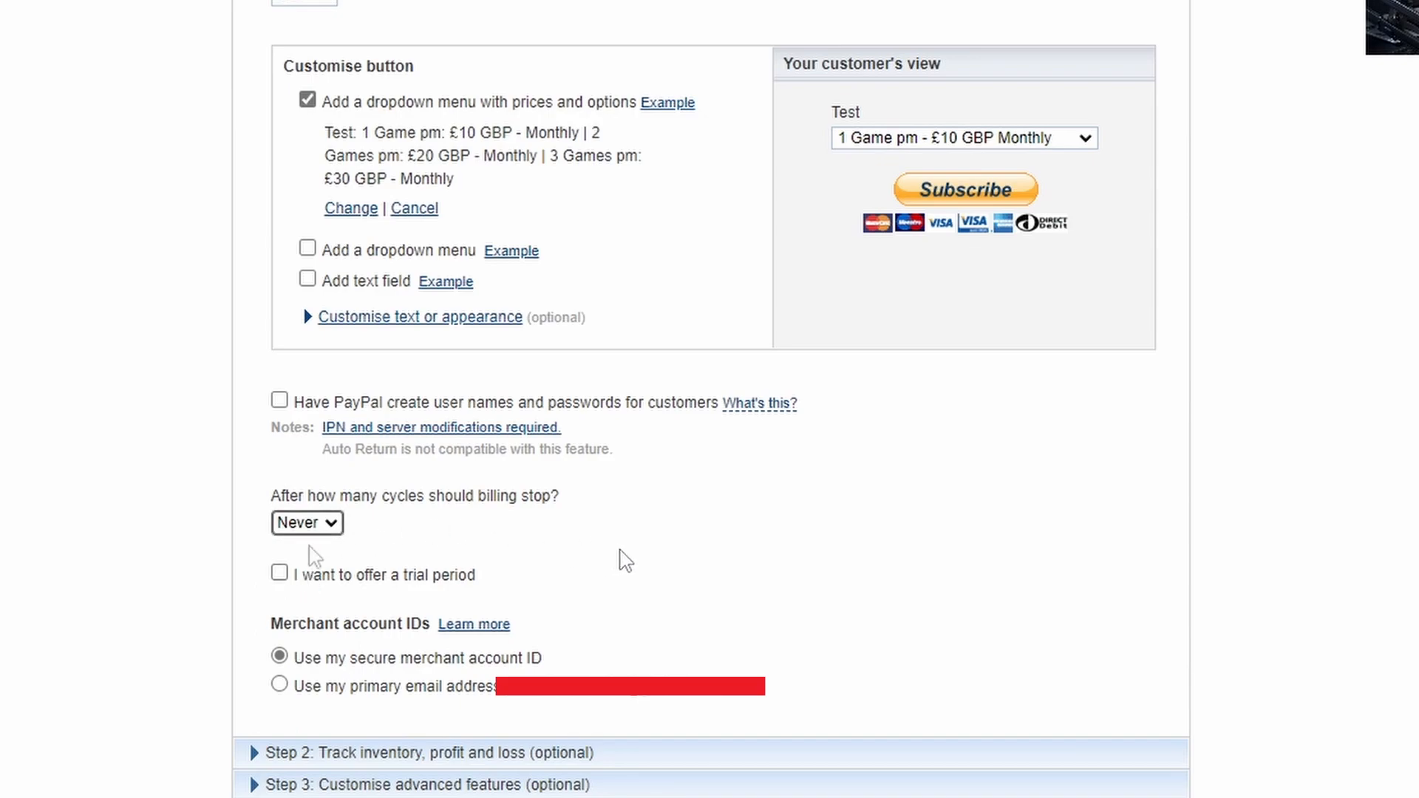
Try offering a one-week trial period billed at 1 GBP, and remove the trial offer again
{"action": "left_click", "coordinate": [279, 573]}
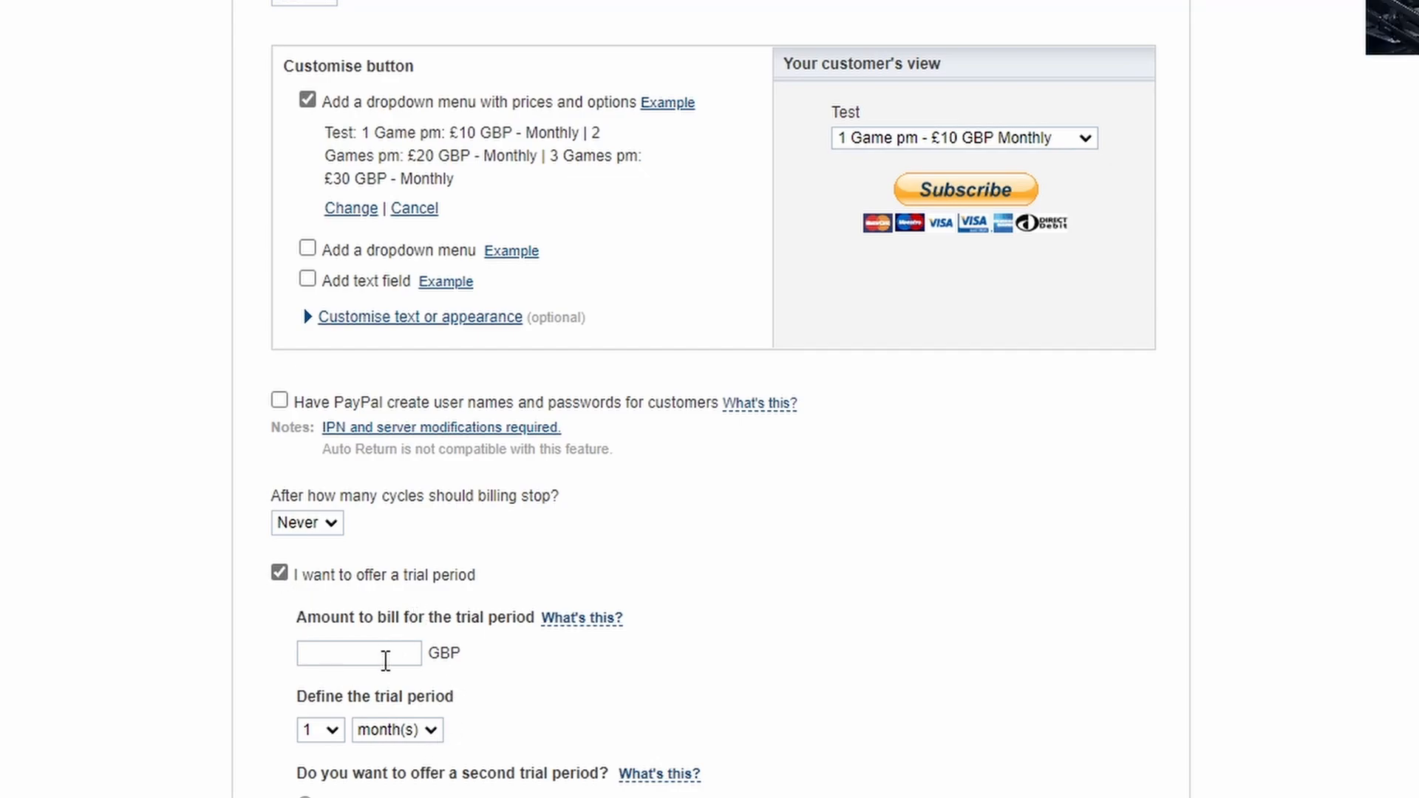
{"action": "left_click", "coordinate": [384, 657]}
{"action": "type", "text": "1"}
{"action": "left_click", "coordinate": [693, 657]}
{"action": "left_click", "coordinate": [427, 732]}
{"action": "left_click", "coordinate": [401, 774]}
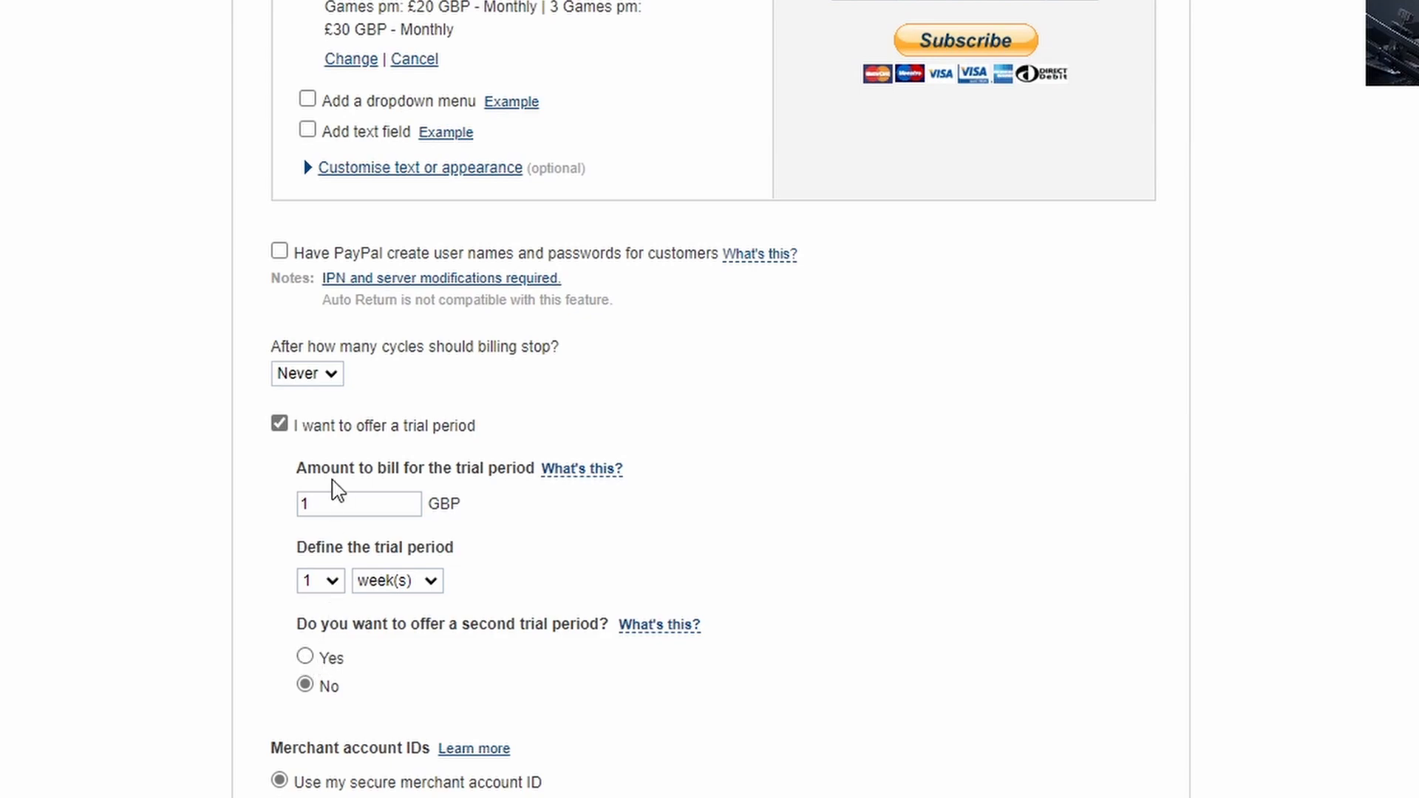
{"action": "left_click", "coordinate": [280, 425]}
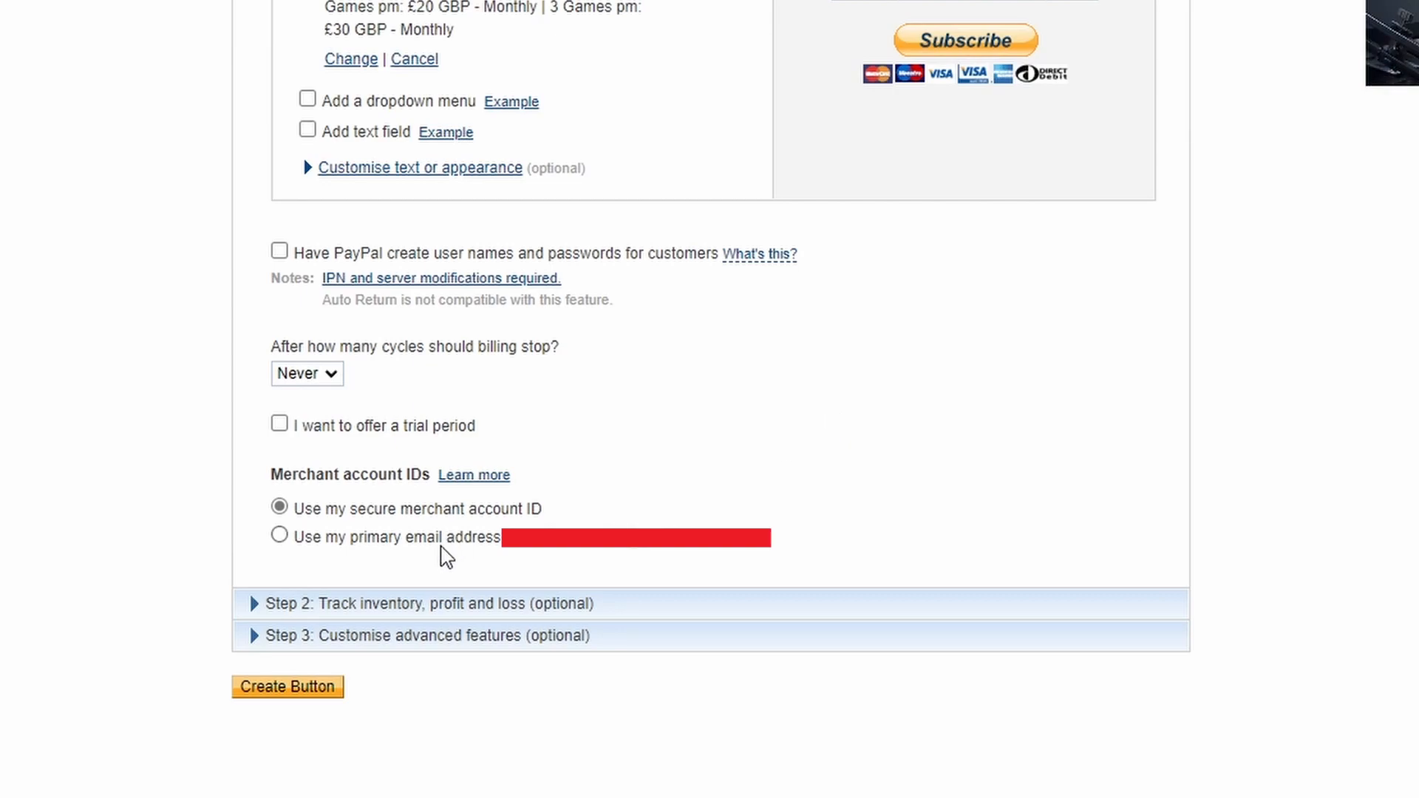
Look through the optional inventory tracking and advanced features sections, and create the subscription button
{"action": "left_click", "coordinate": [436, 610]}
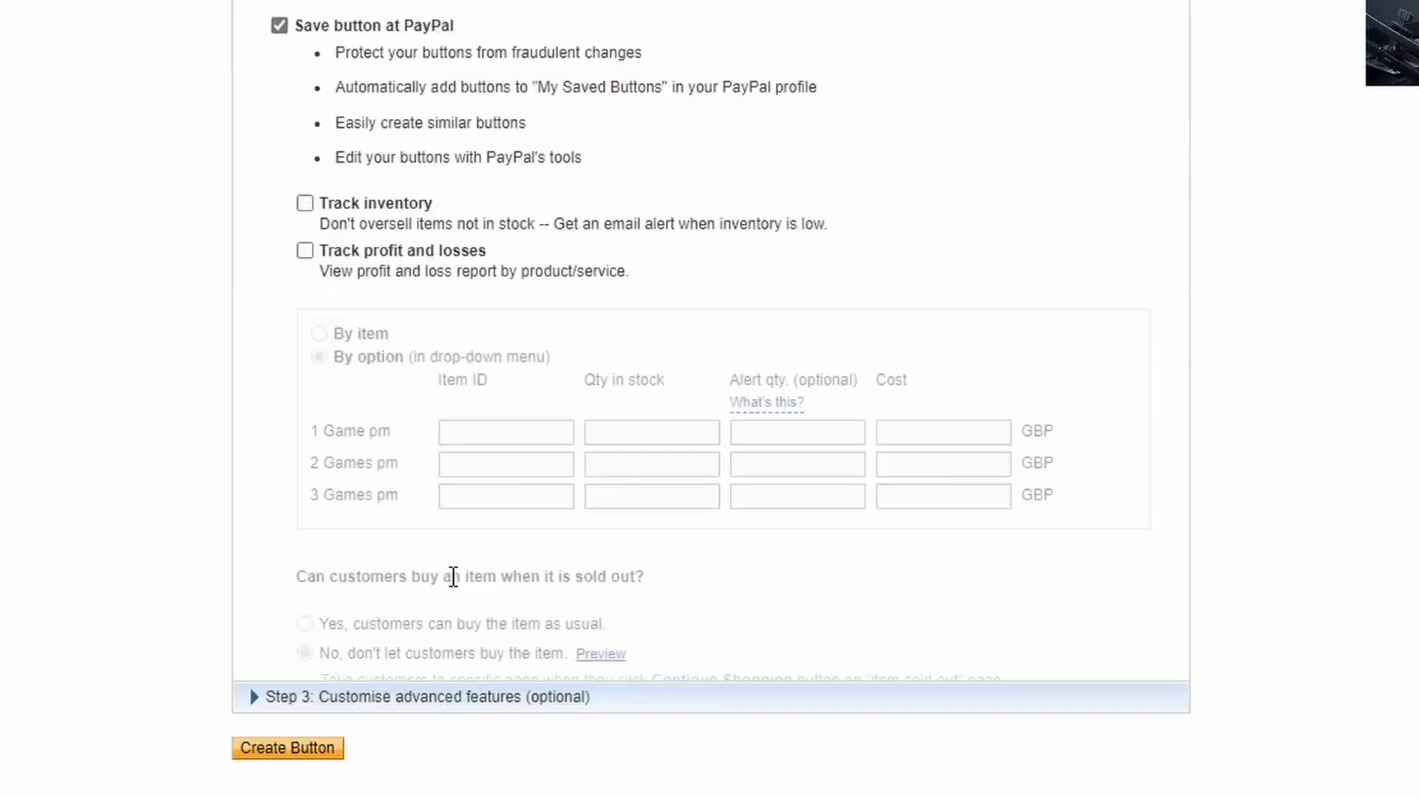
{"action": "scroll", "coordinate": [709, 586], "scroll_direction": "up", "scroll_amount": 1}
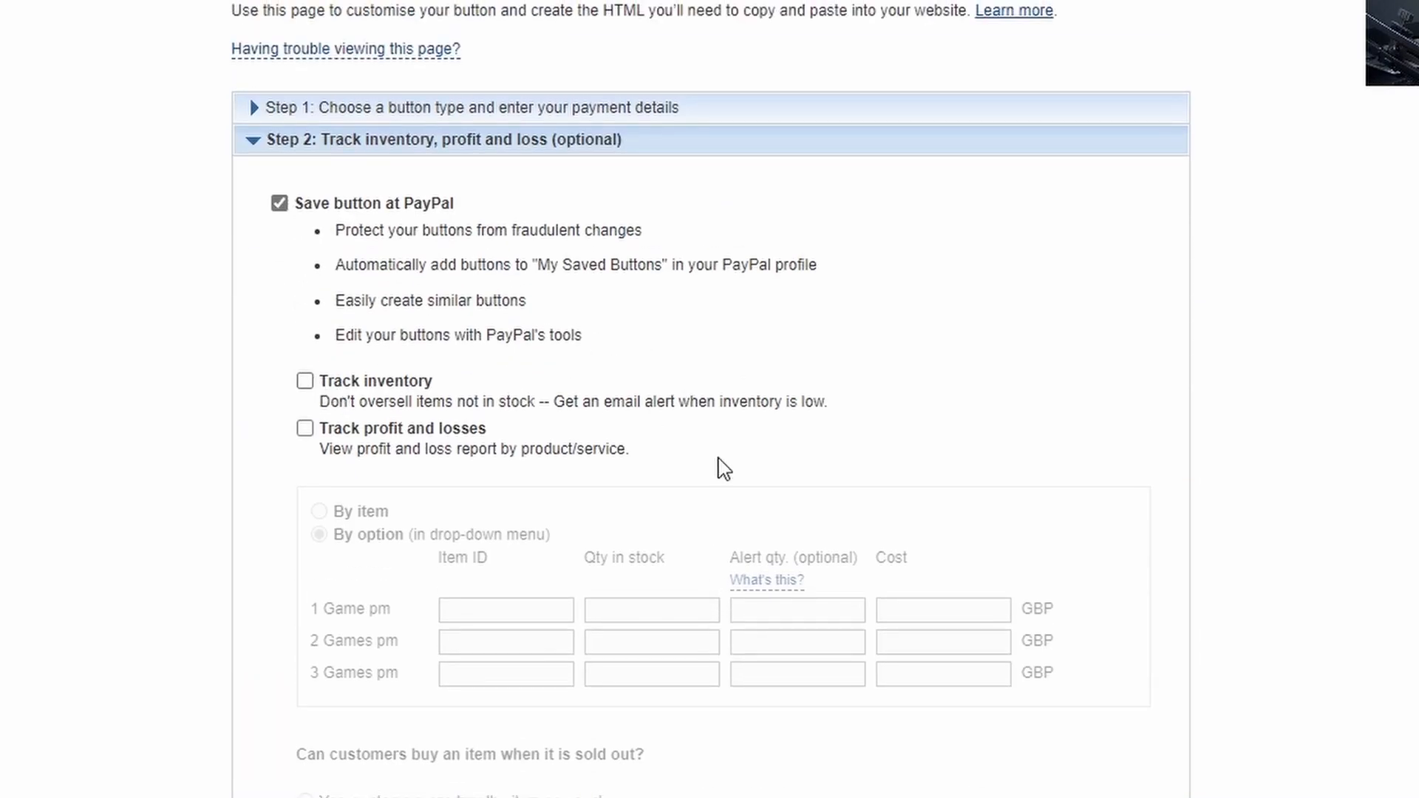
{"action": "scroll", "coordinate": [709, 491], "scroll_direction": "down", "scroll_amount": 6}
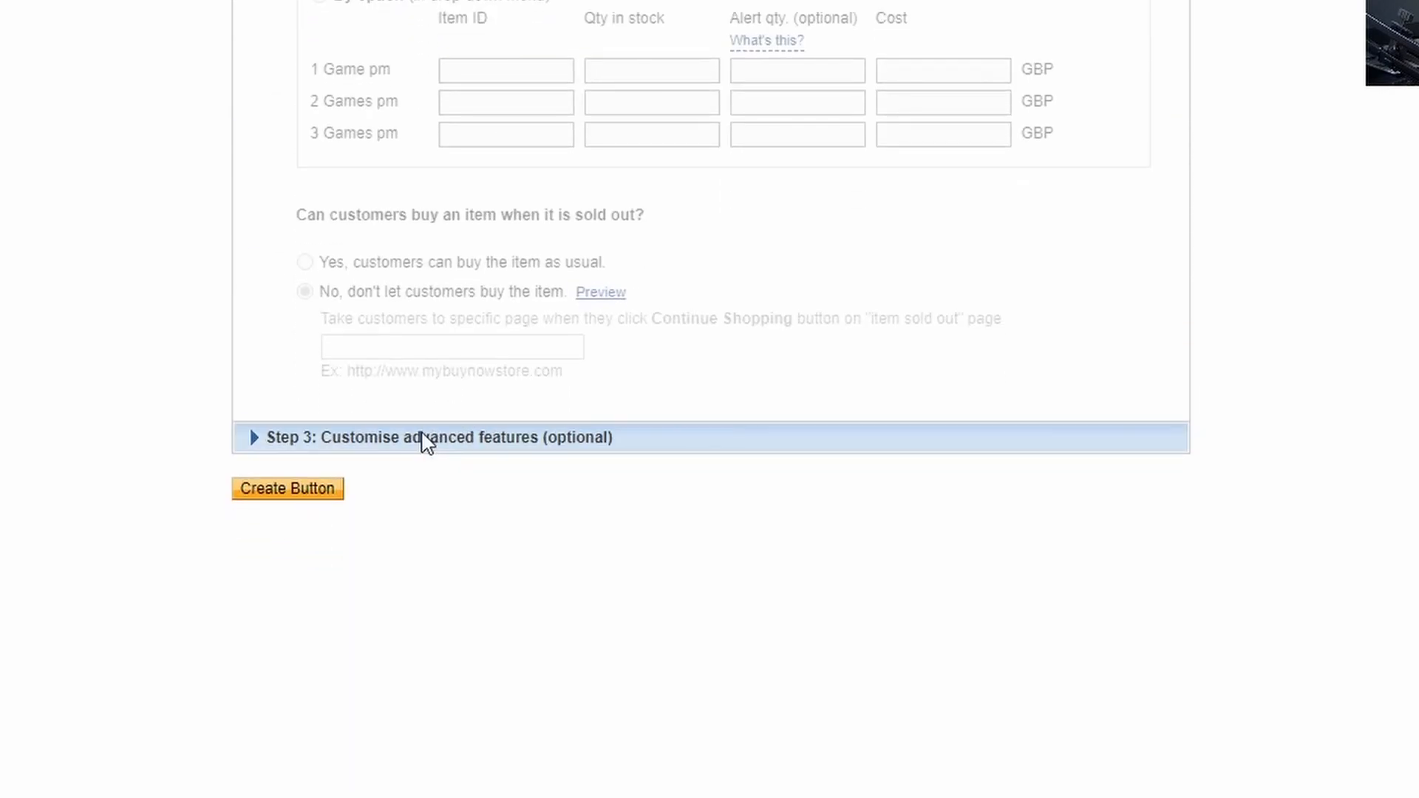
{"action": "left_click", "coordinate": [423, 436]}
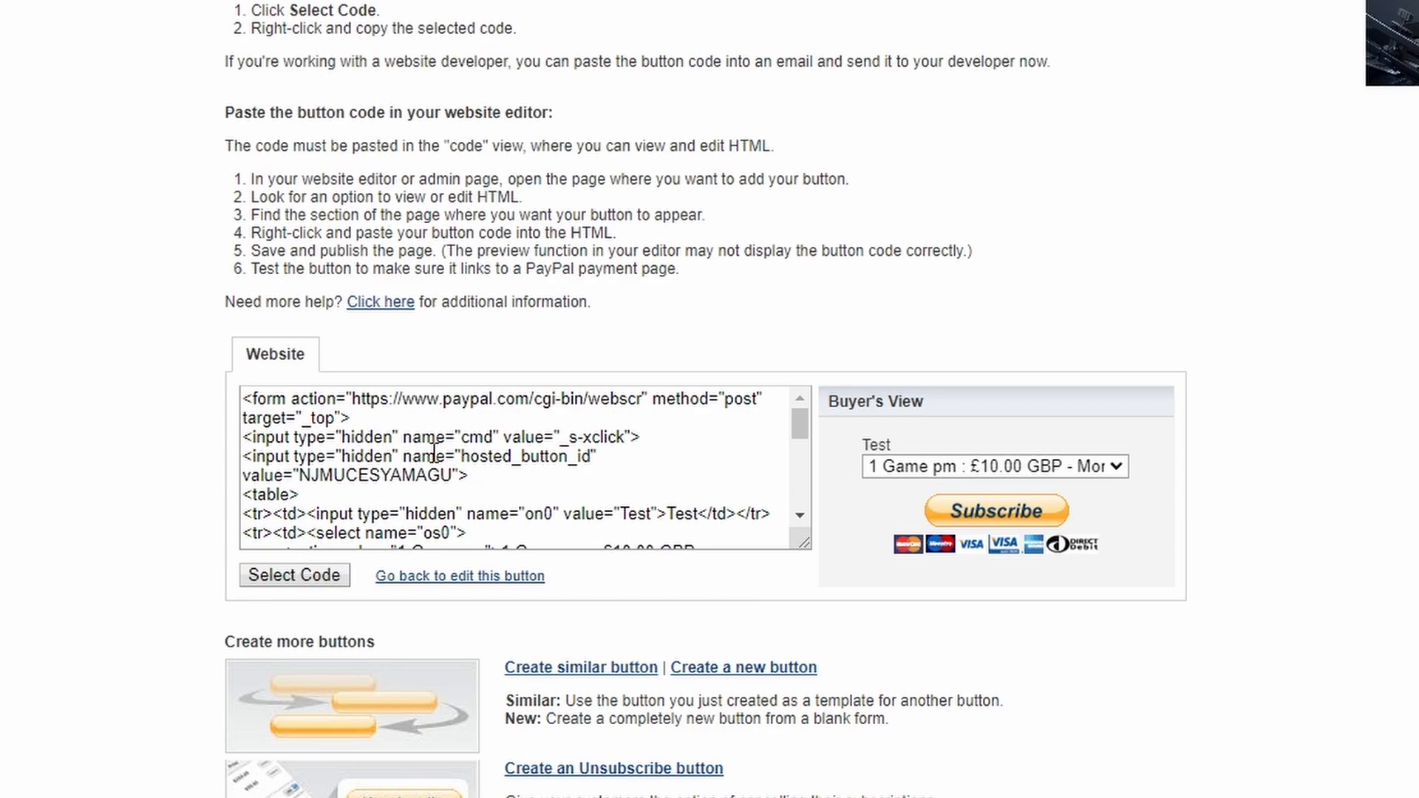
Check the dropdown options in the buyer's view and copy the button's complete website code
{"action": "left_click", "coordinate": [1116, 467]}
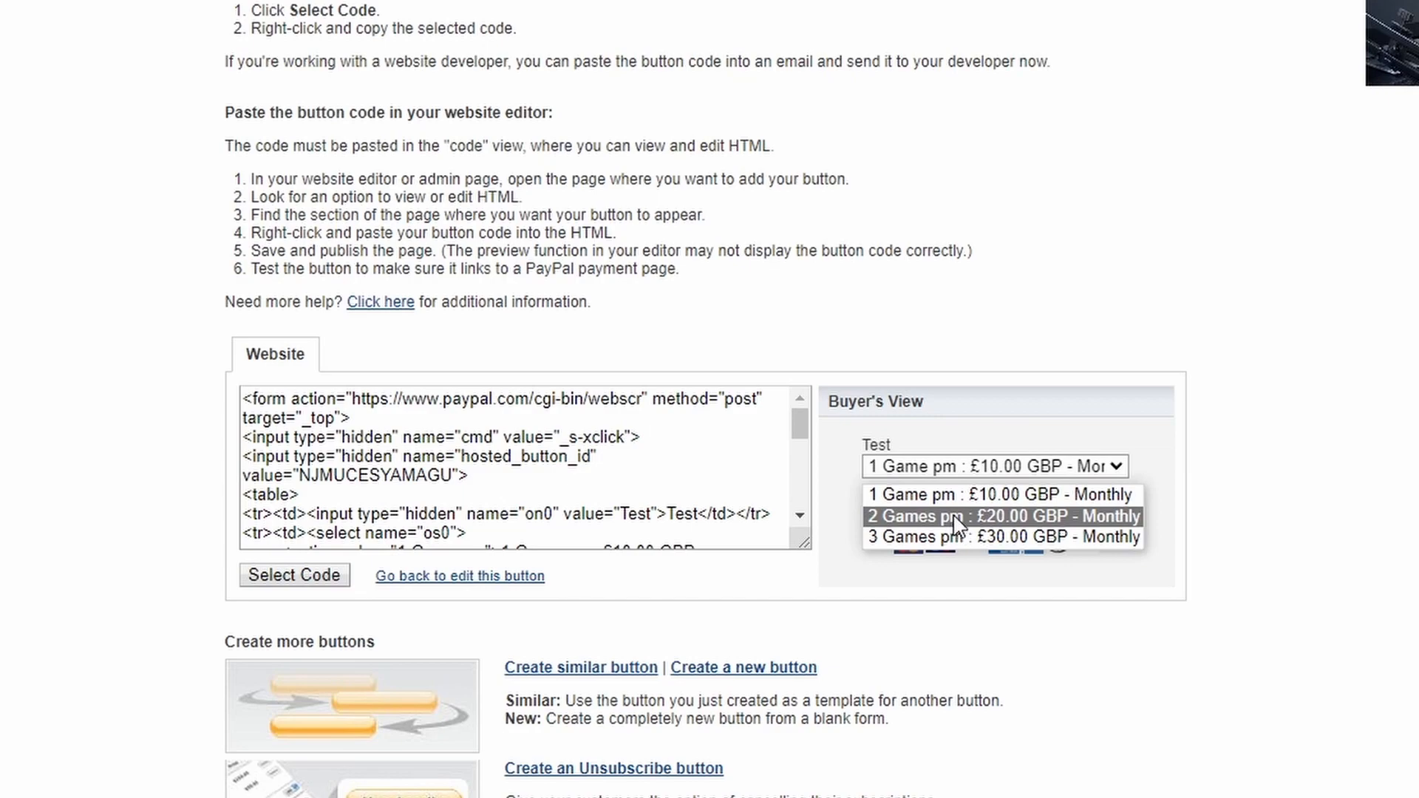
{"action": "left_click", "coordinate": [1299, 288]}
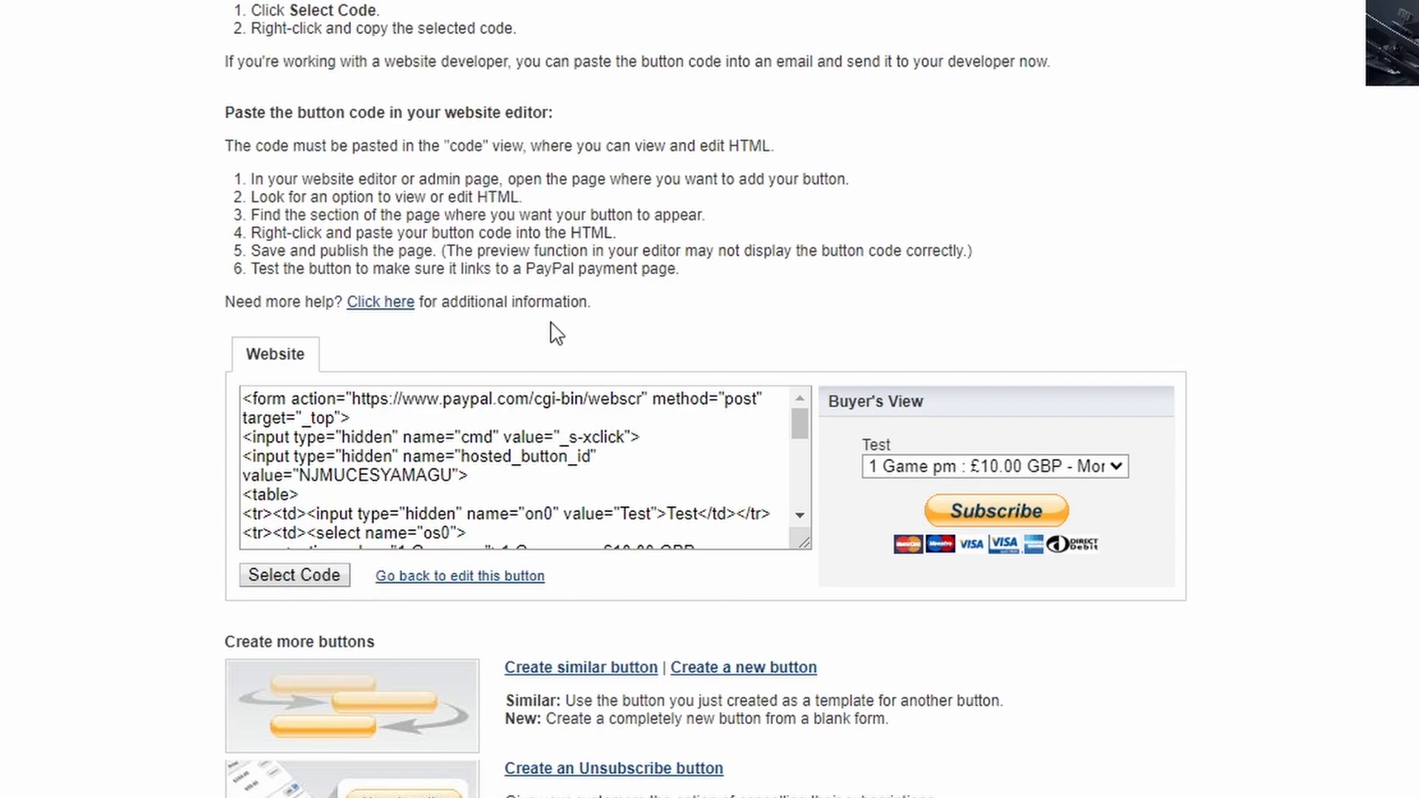
{"action": "left_click", "coordinate": [369, 449]}
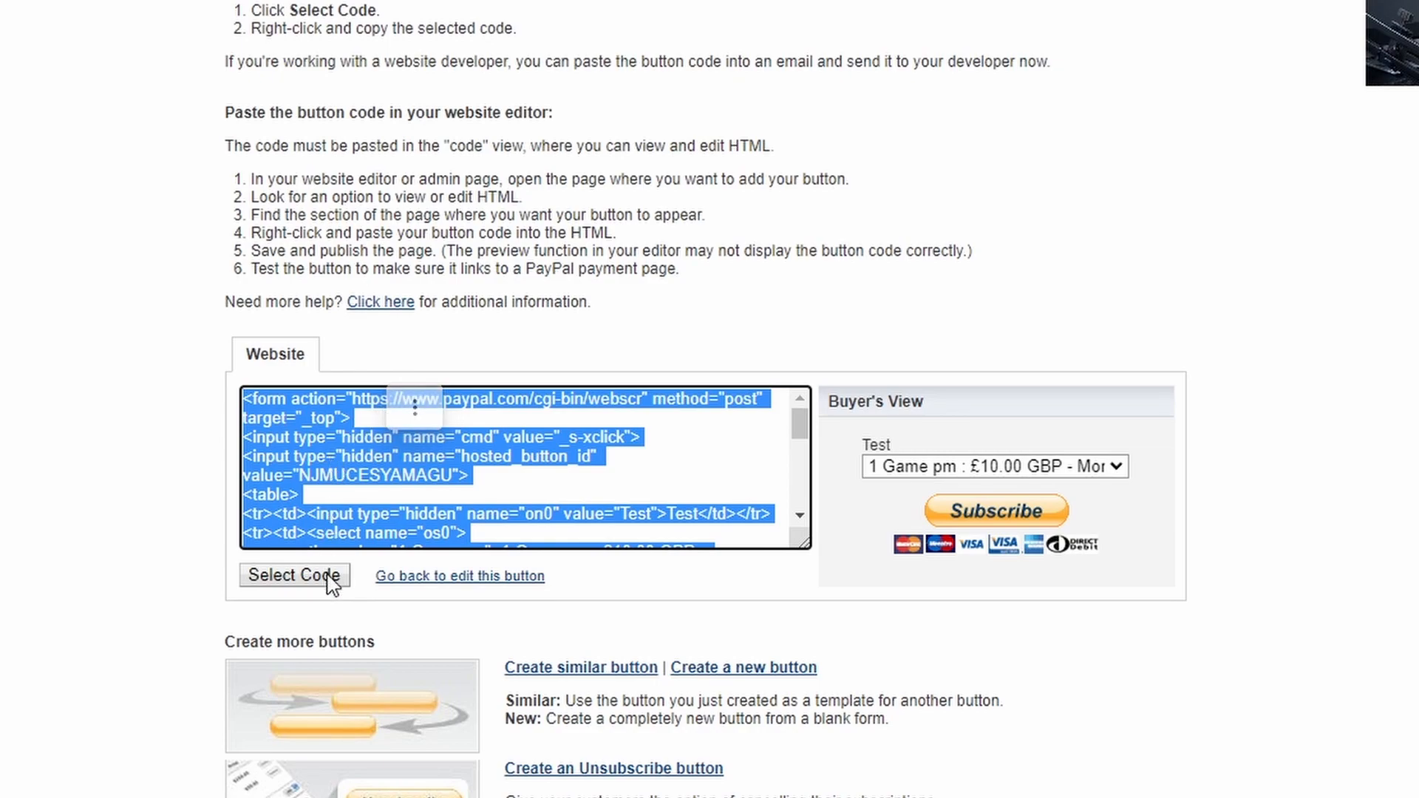
{"action": "right_click", "coordinate": [292, 458]}
{"action": "left_click", "coordinate": [409, 486]}
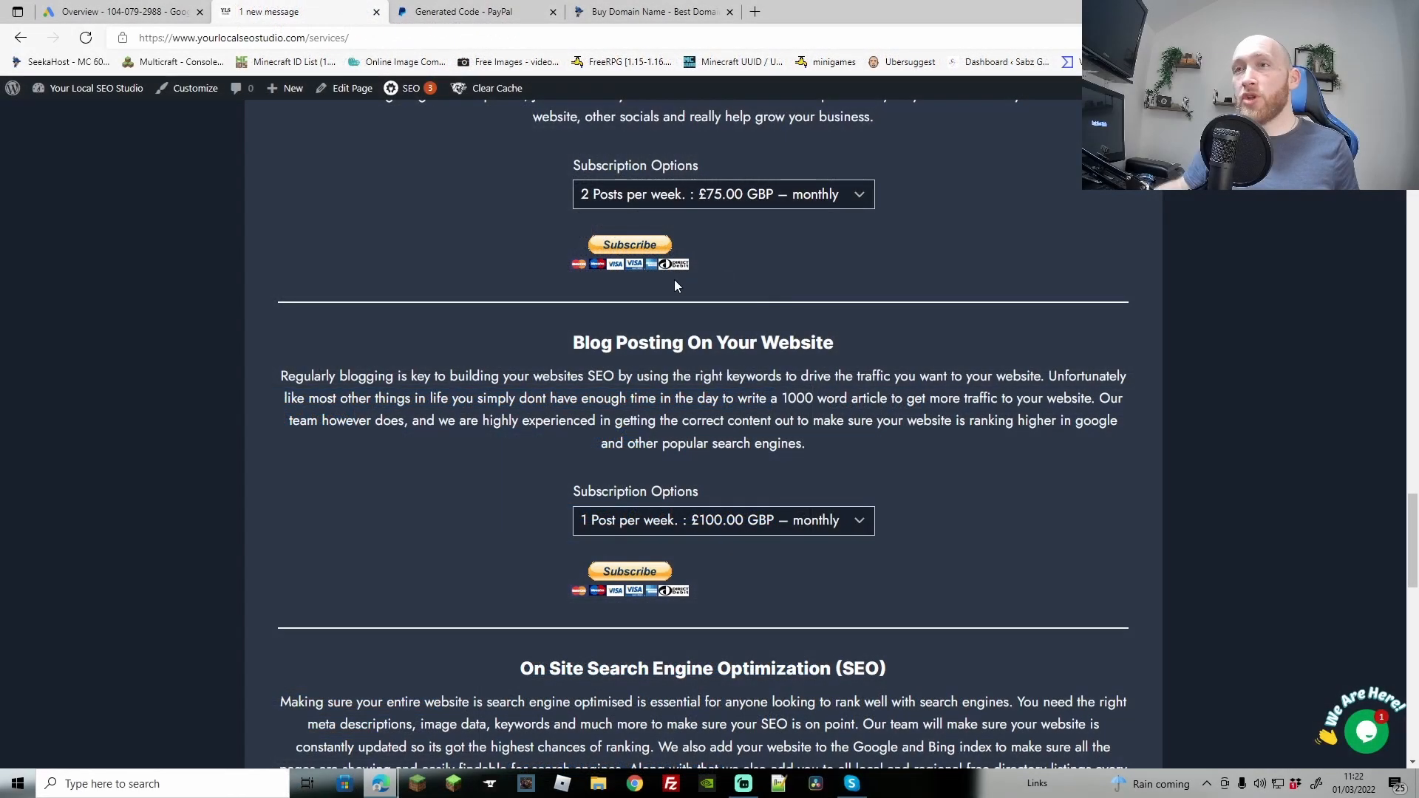
Open the website's Services page for editing in WordPress and start an empty block below the Video Promotions & Adverts section
{"action": "scroll", "coordinate": [674, 279], "scroll_direction": "down", "scroll_amount": 1}
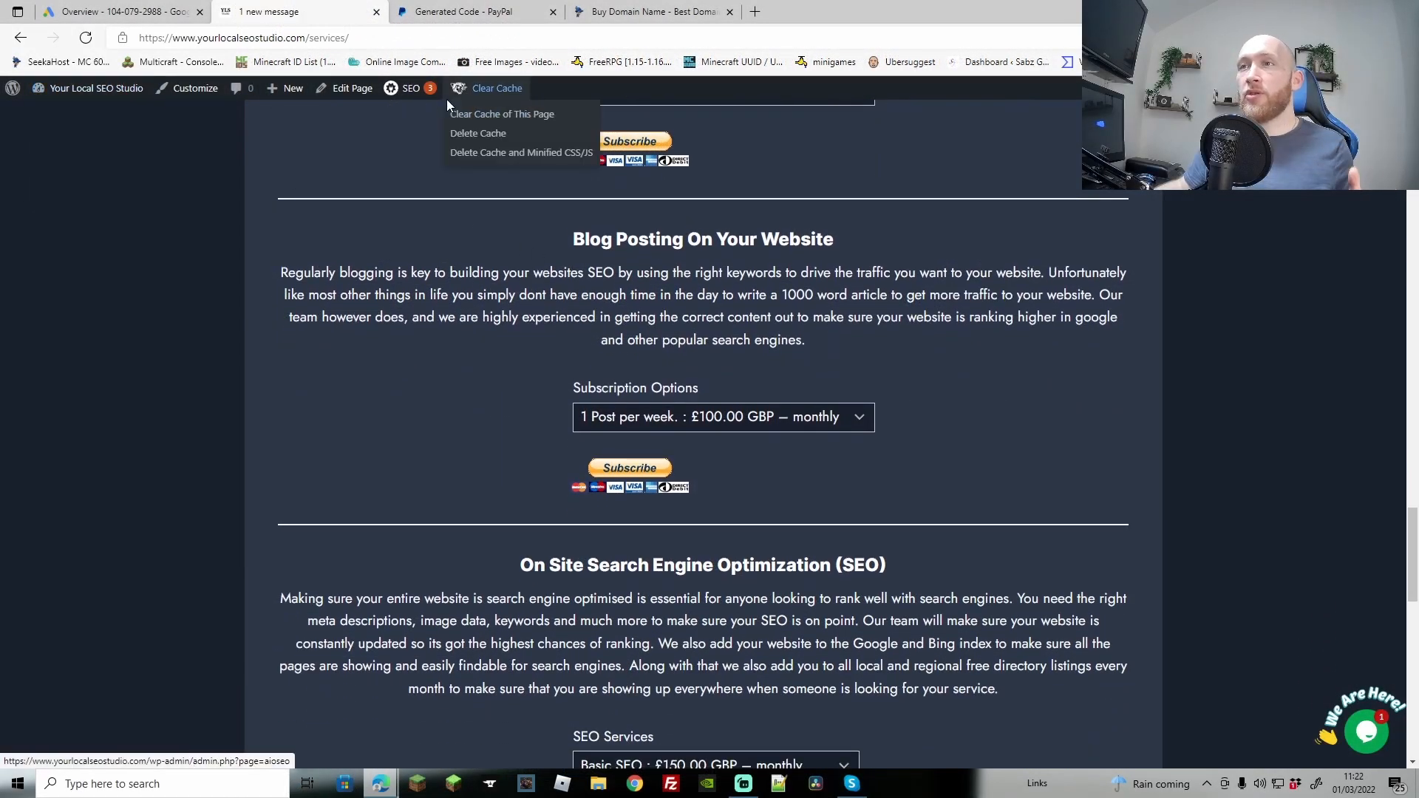
{"action": "left_click", "coordinate": [341, 89]}
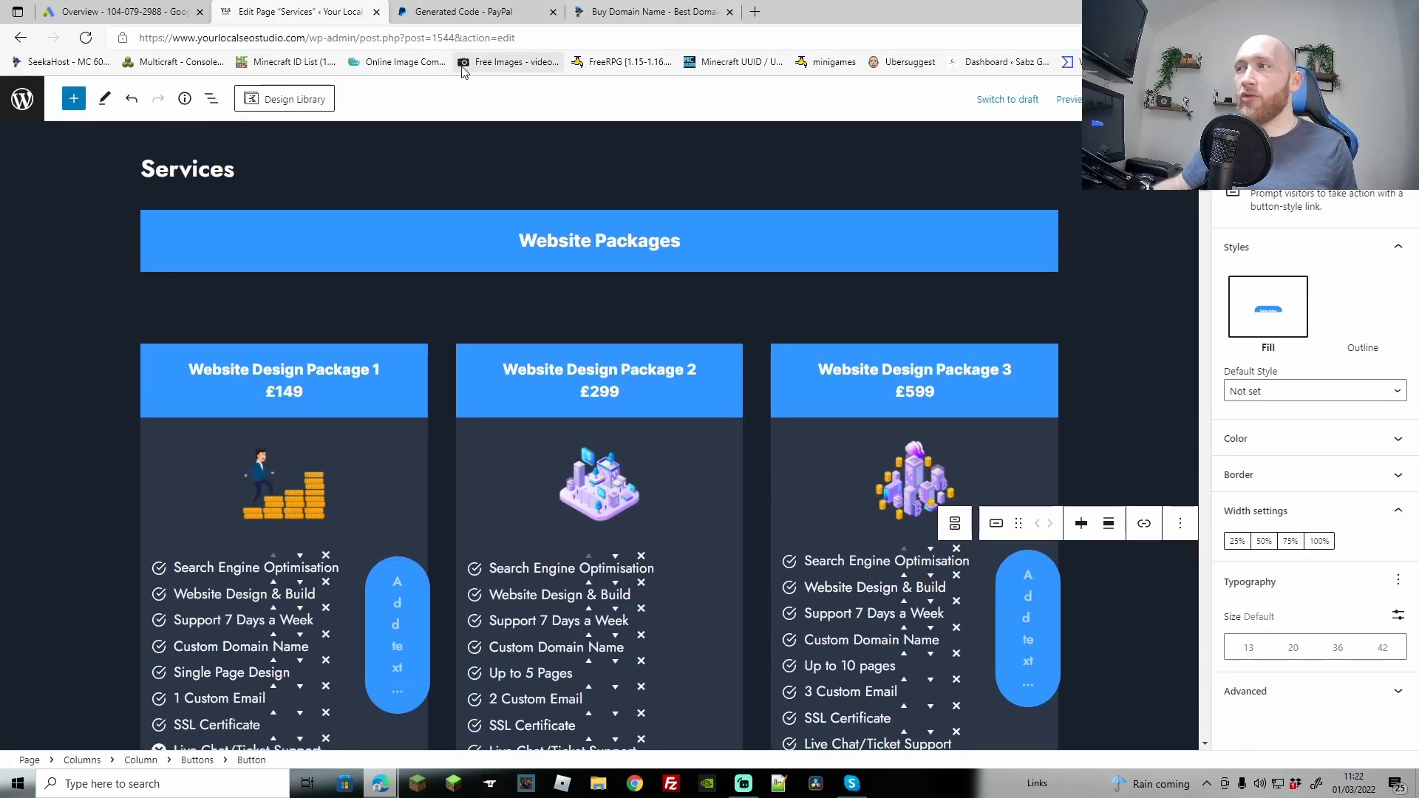
{"action": "left_click_drag", "start_coordinate": [1204, 166], "coordinate": [1193, 601]}
{"action": "left_click", "coordinate": [754, 704]}
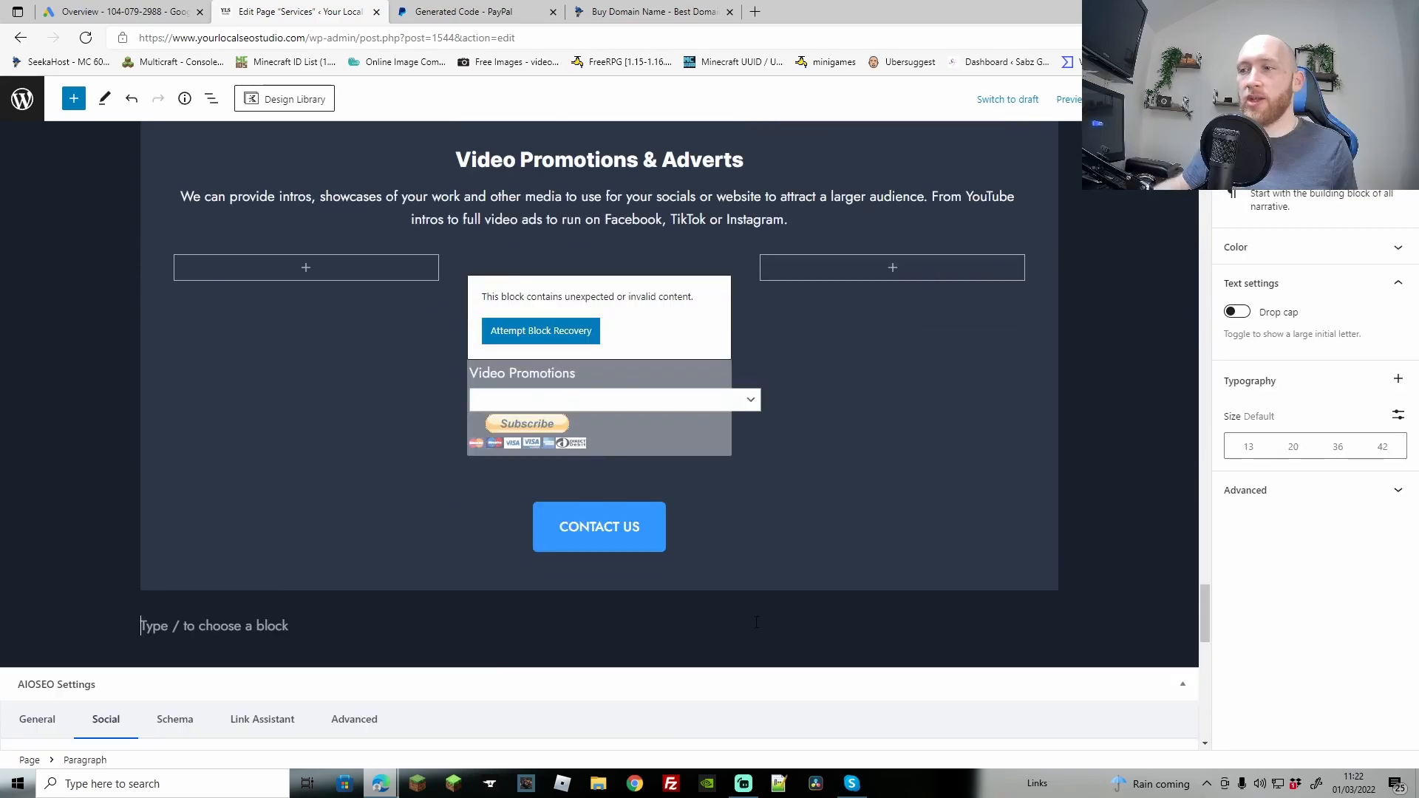
{"action": "scroll", "coordinate": [764, 521], "scroll_direction": "down", "scroll_amount": 3}
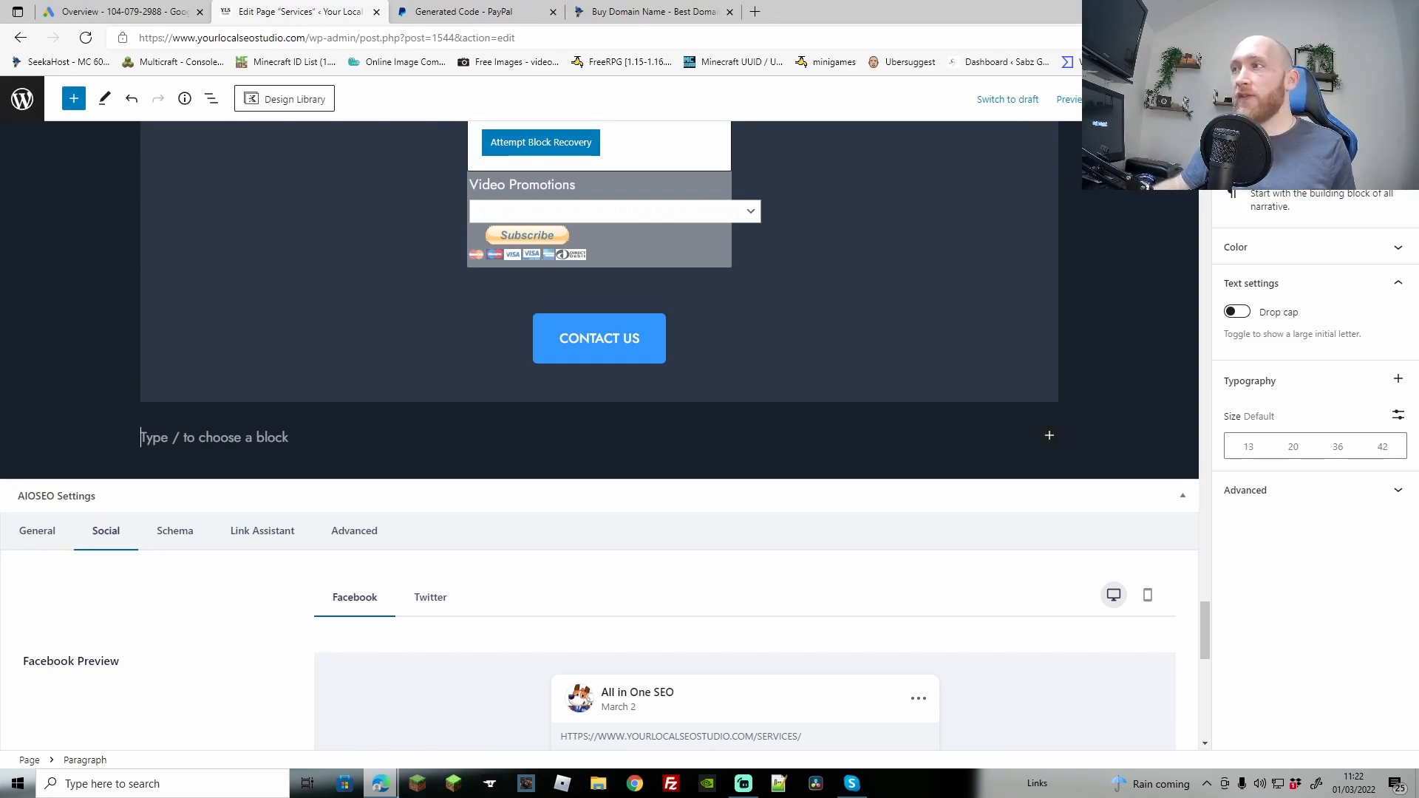
{"action": "left_click", "coordinate": [1398, 99]}
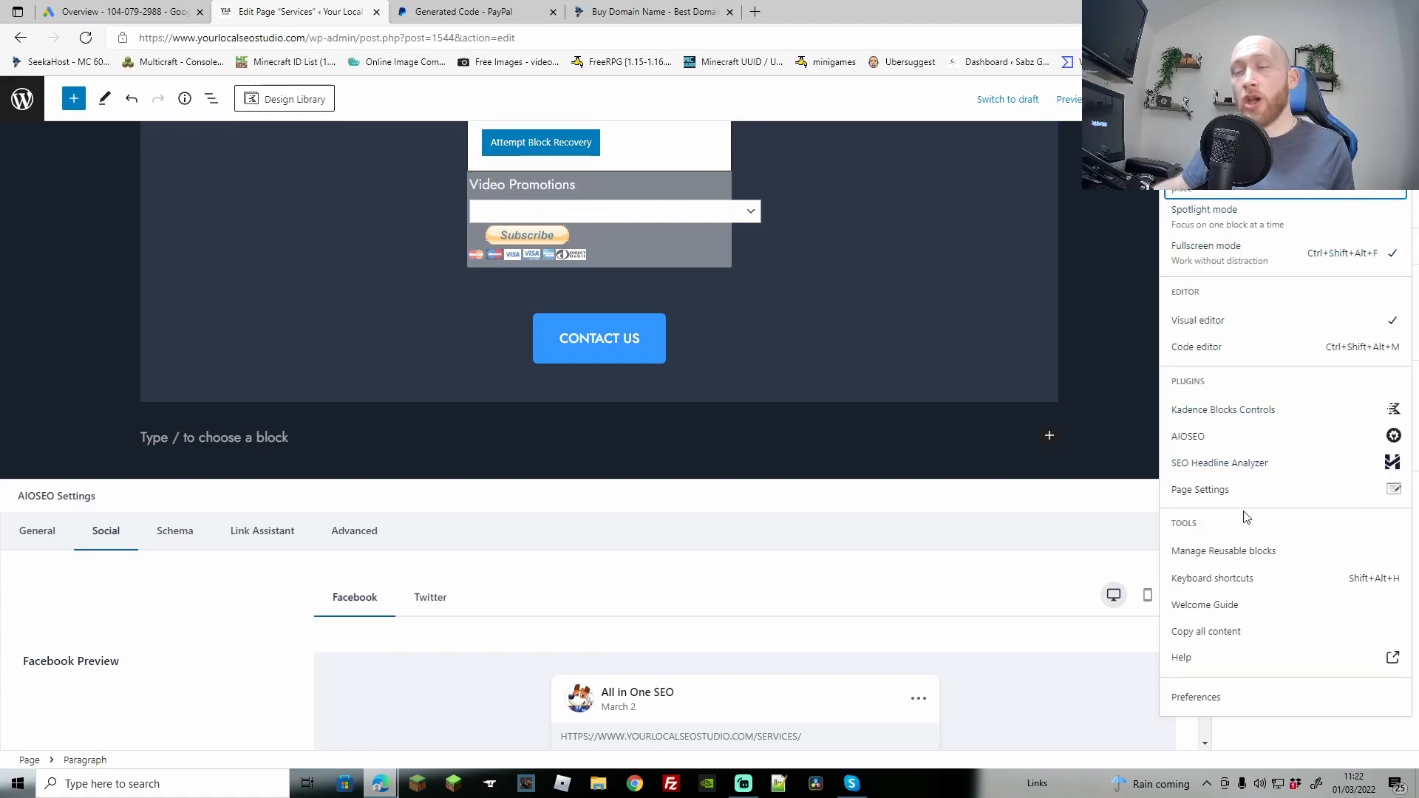
{"action": "left_click", "coordinate": [788, 441]}
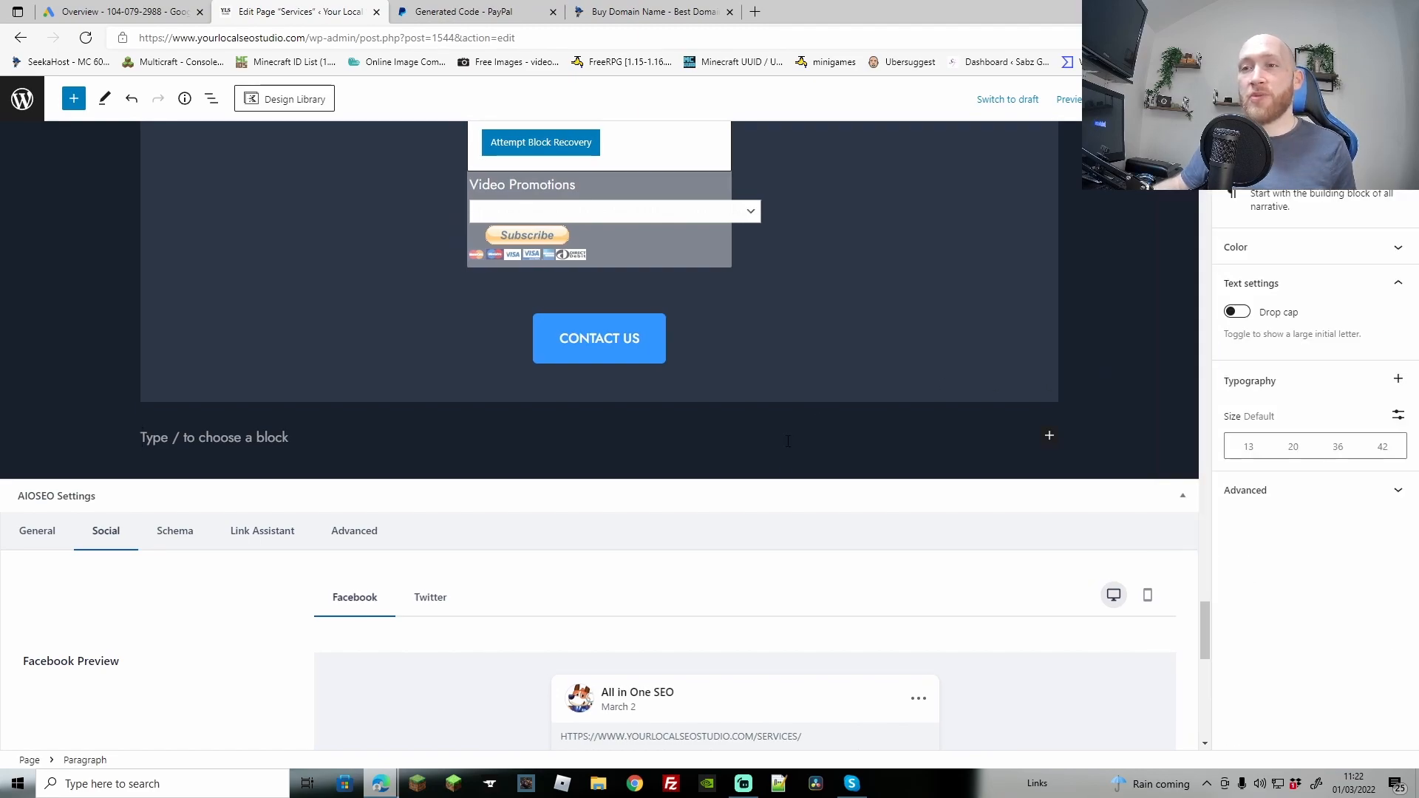
Add a Columns block with the 33 / 33 / 33 layout at the end of the page content
{"action": "left_click", "coordinate": [1049, 437]}
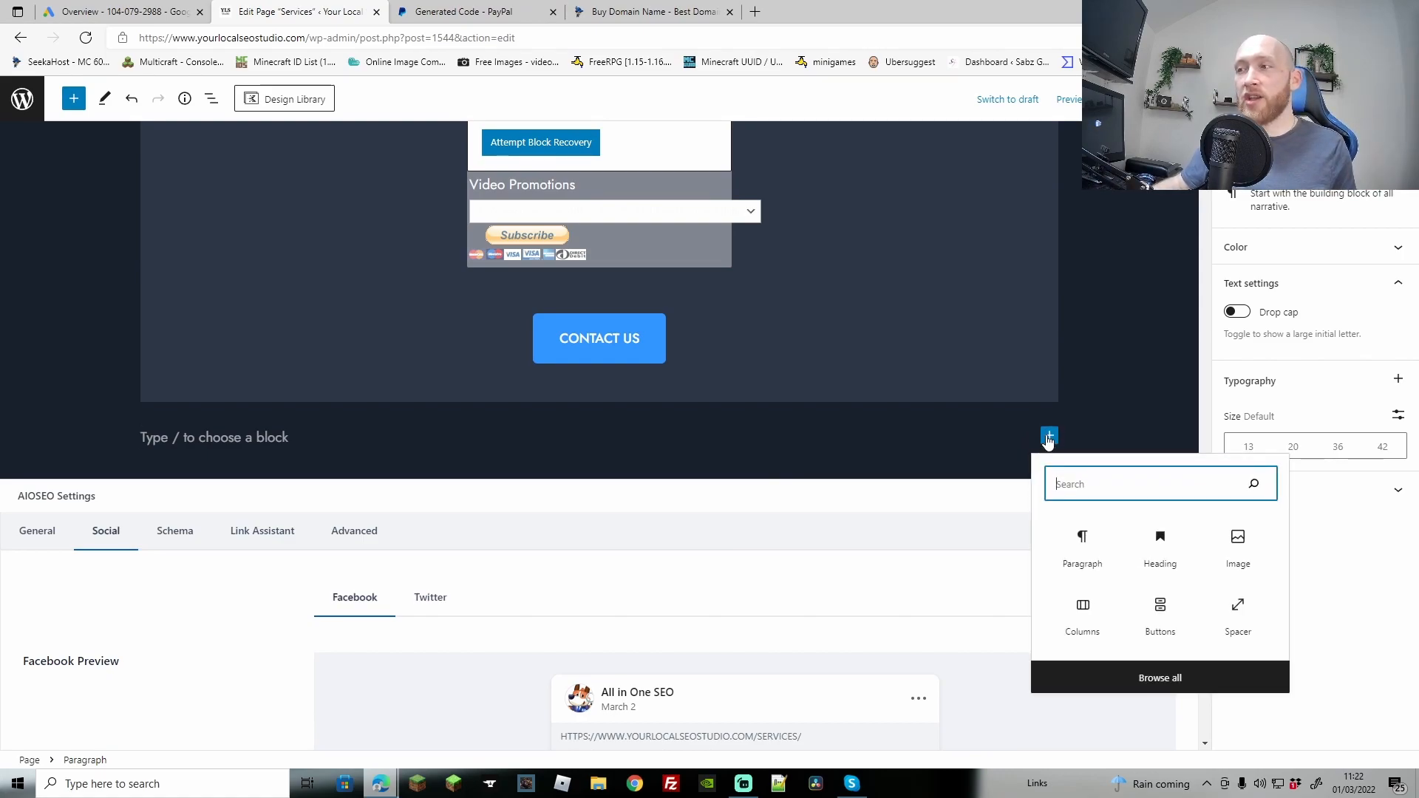
{"action": "left_click", "coordinate": [1084, 608]}
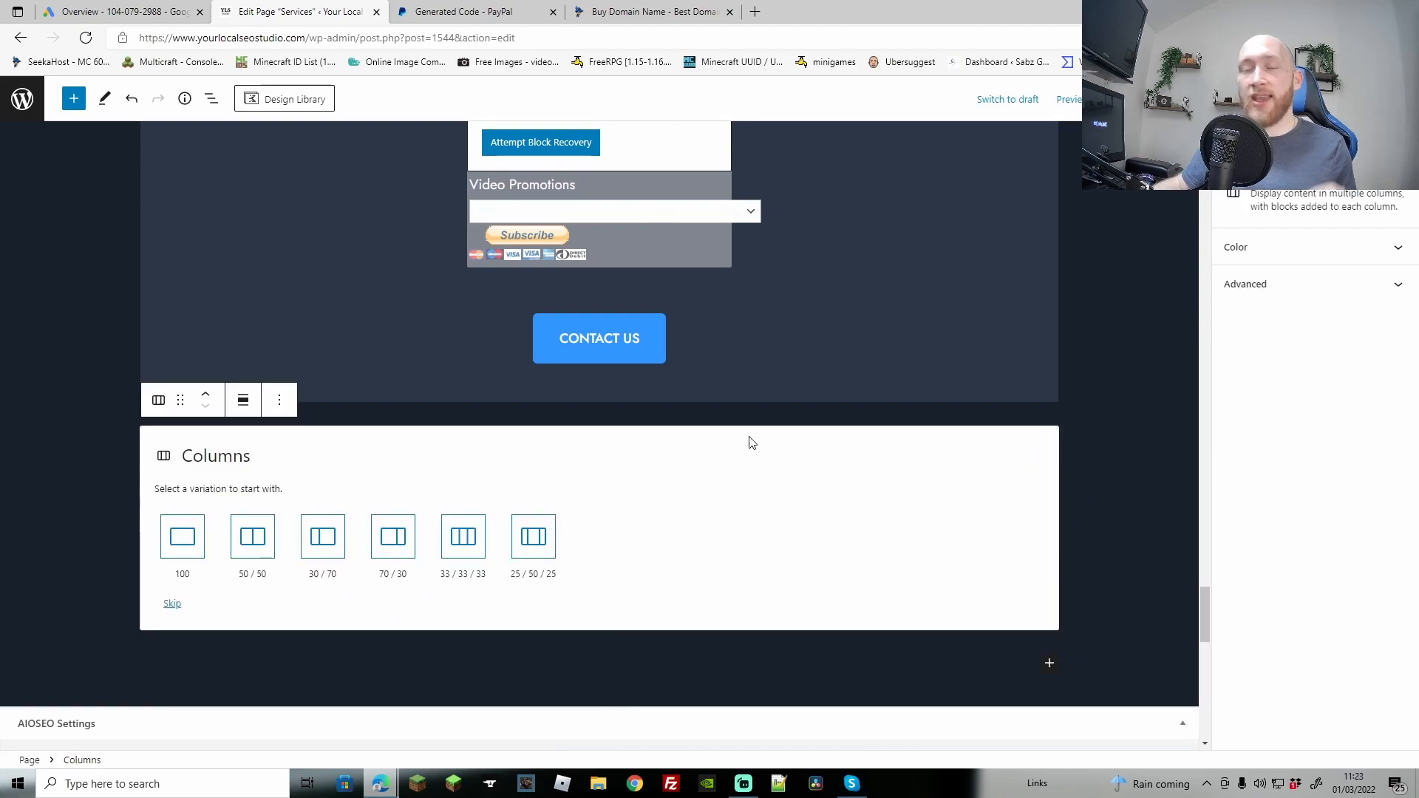
{"action": "left_click", "coordinate": [463, 538]}
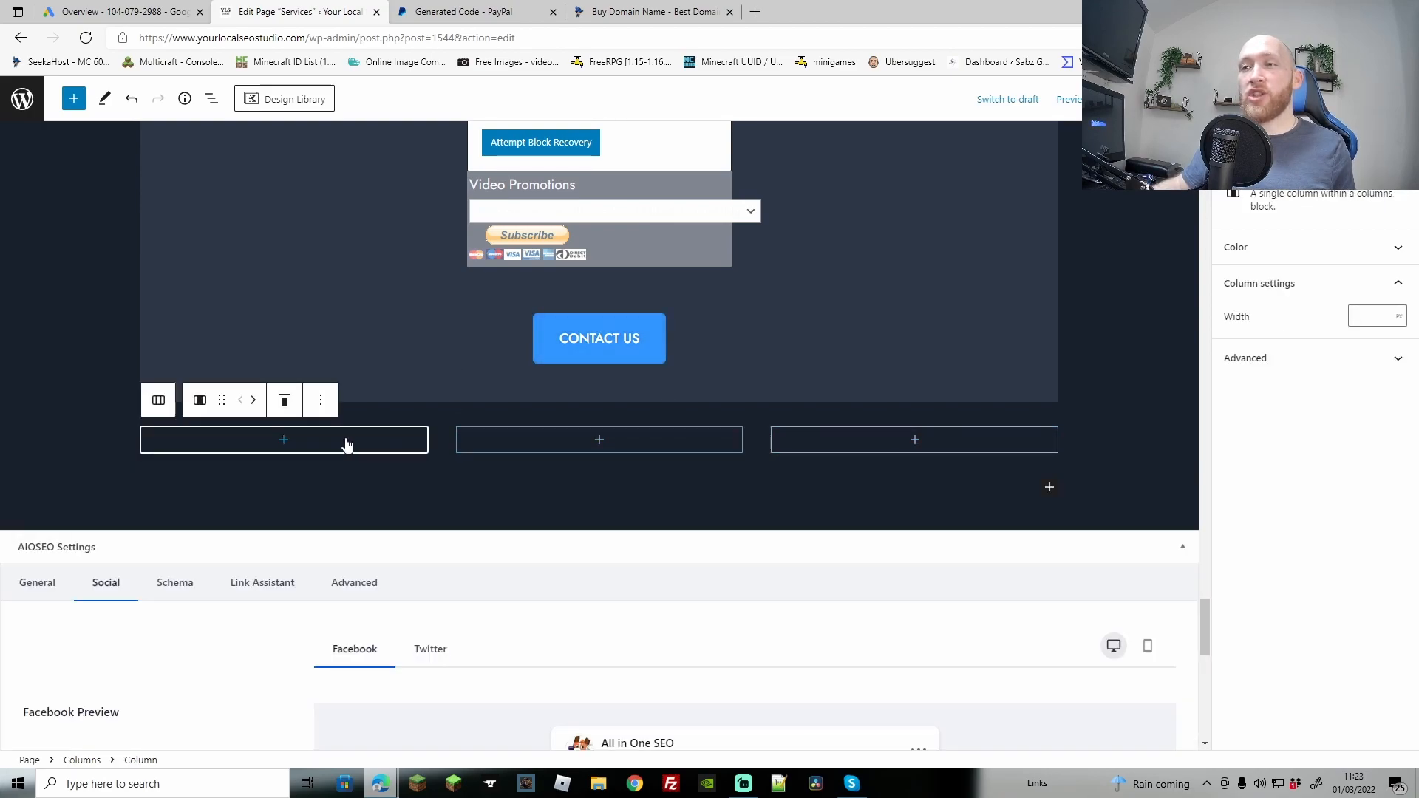
Insert a Custom HTML block in the middle column and paste the copied PayPal button code into it
{"action": "left_click", "coordinate": [598, 440]}
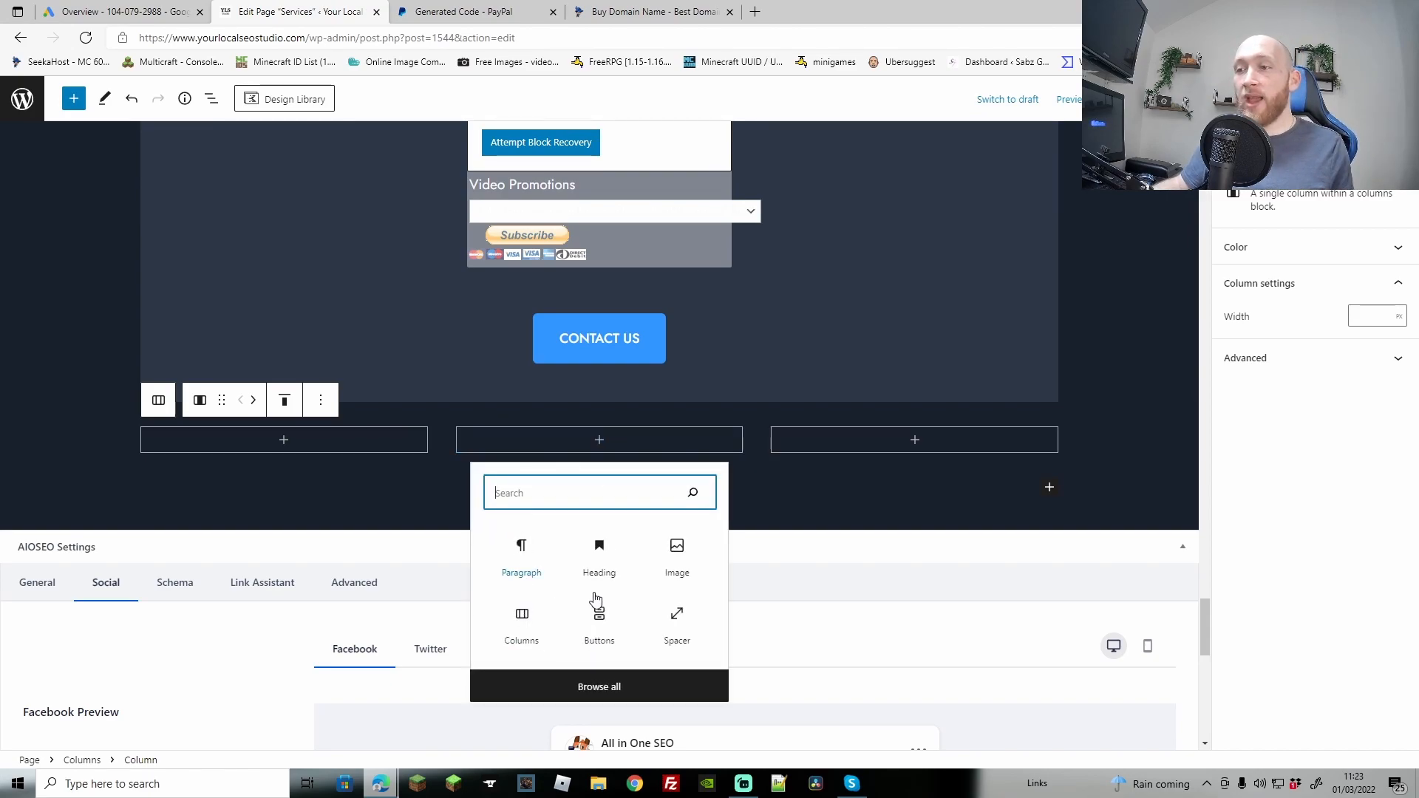
{"action": "type", "text": "custom"}
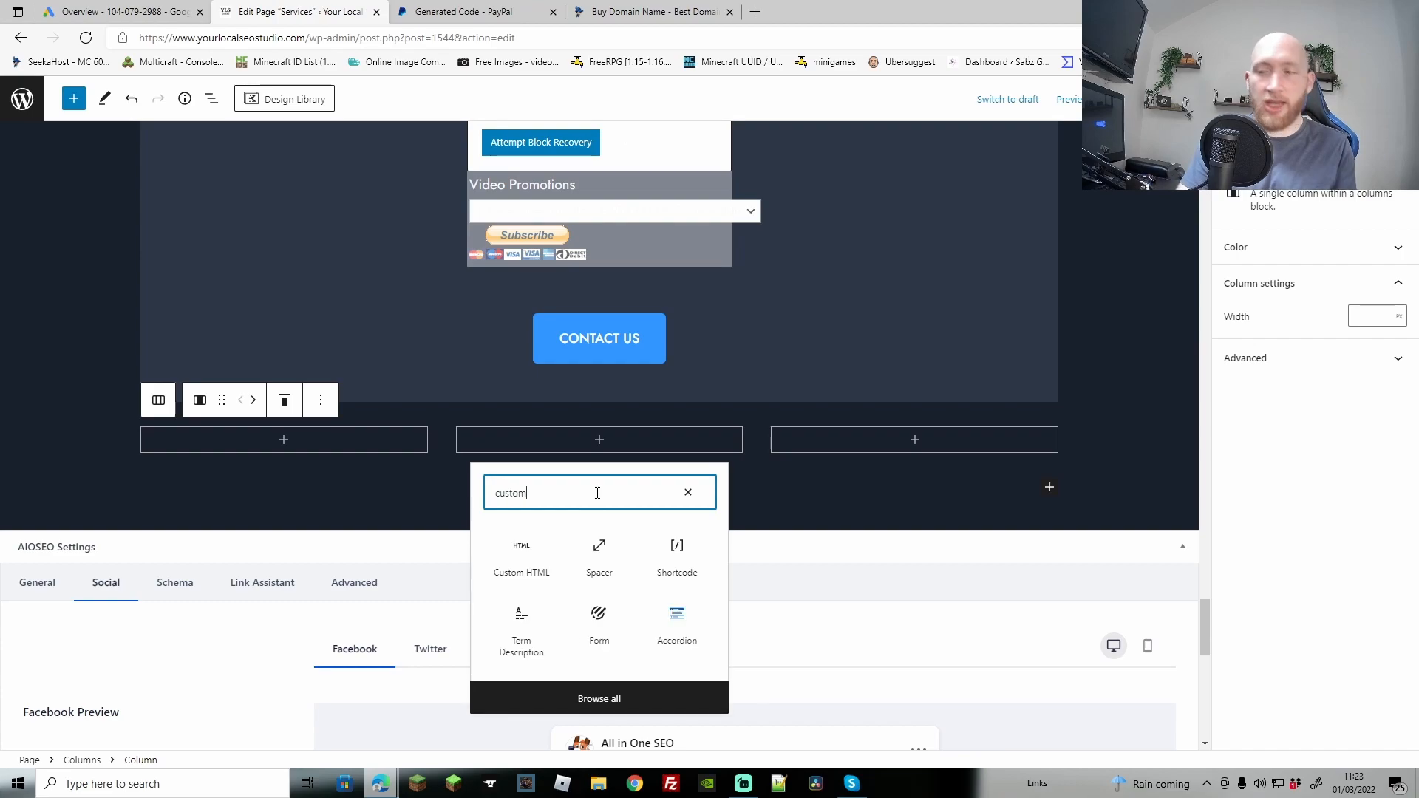
{"action": "left_click", "coordinate": [523, 556]}
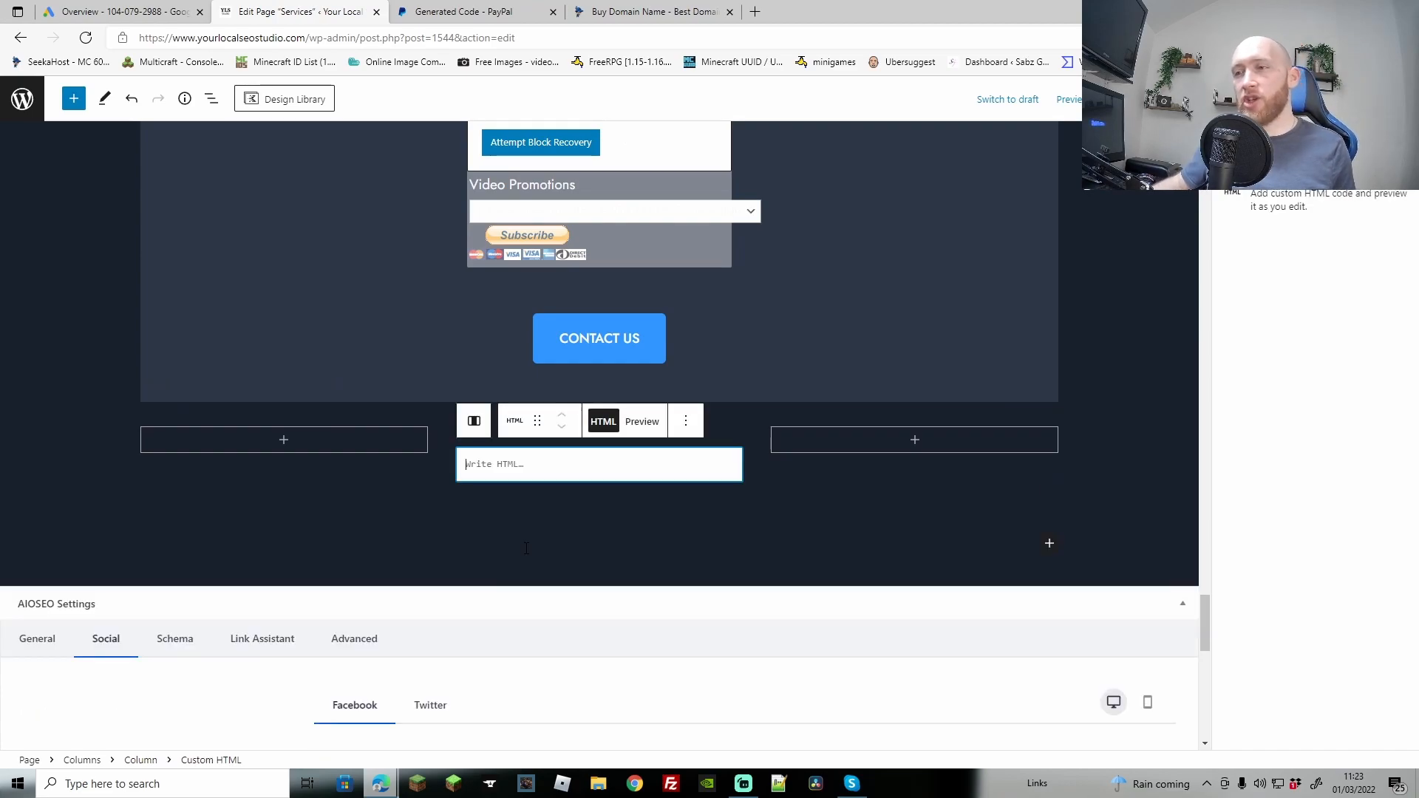
{"action": "right_click", "coordinate": [518, 460]}
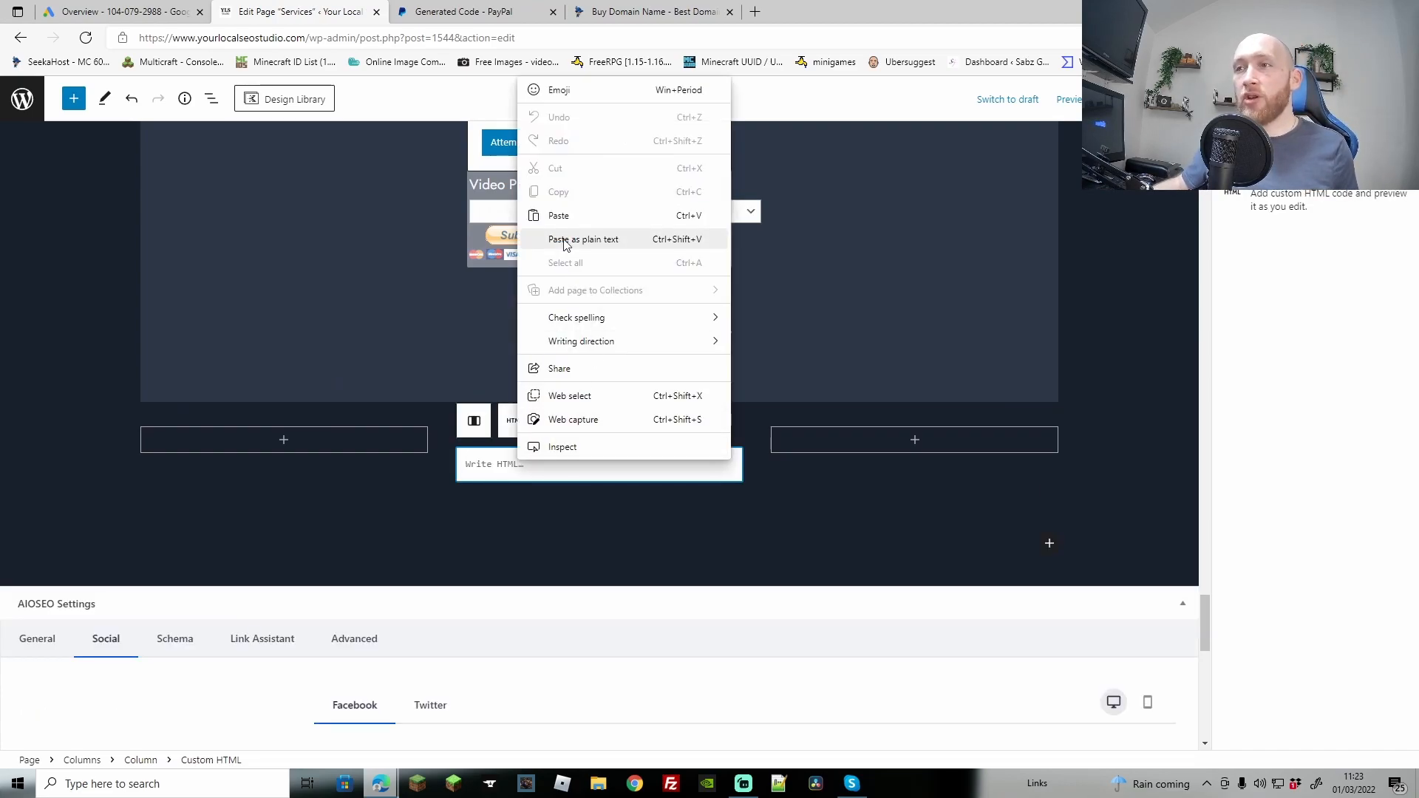
{"action": "left_click", "coordinate": [563, 216]}
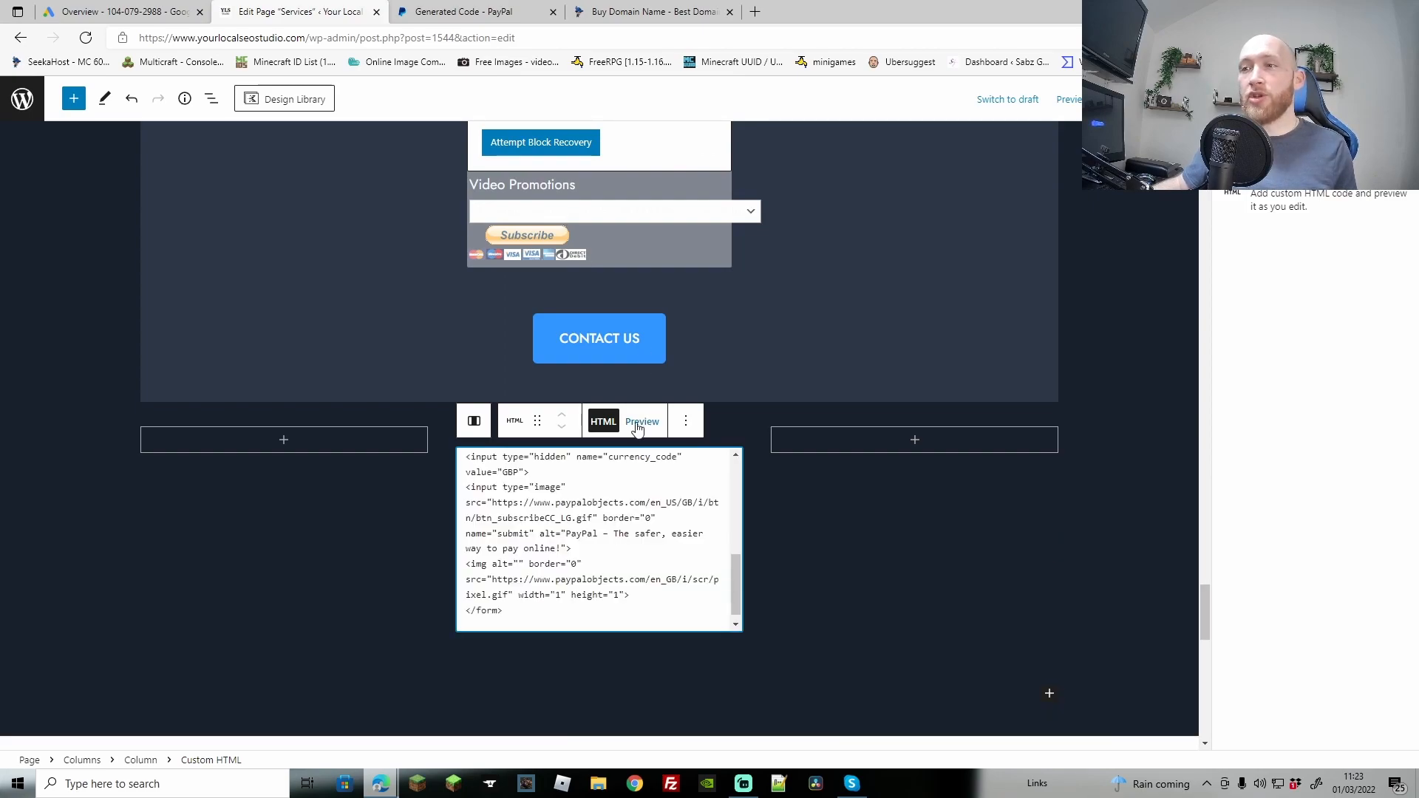
Preview the Custom HTML block and check the options in the subscription button's dropdown
{"action": "left_click", "coordinate": [641, 422]}
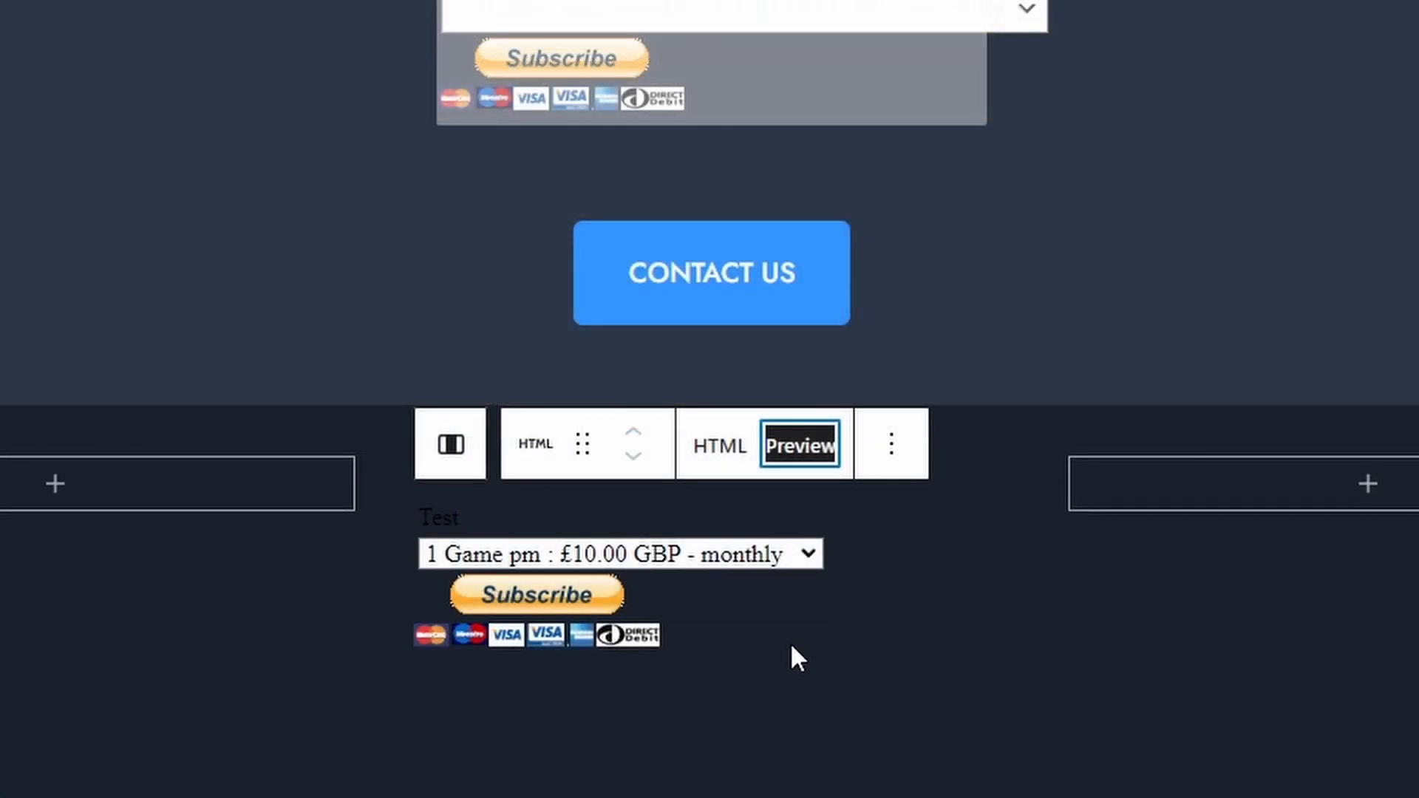
{"action": "left_click", "coordinate": [809, 555]}
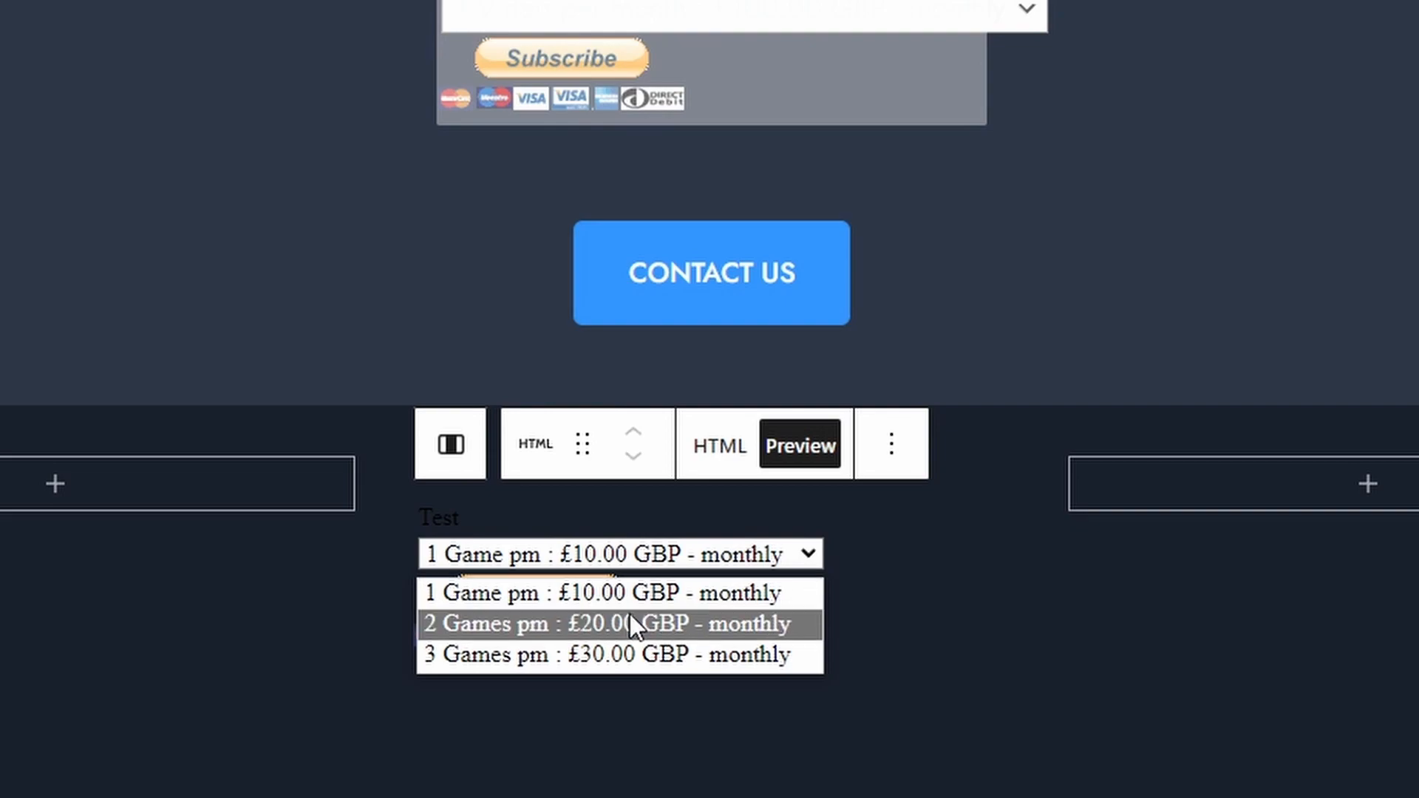
{"action": "left_click", "coordinate": [983, 636]}
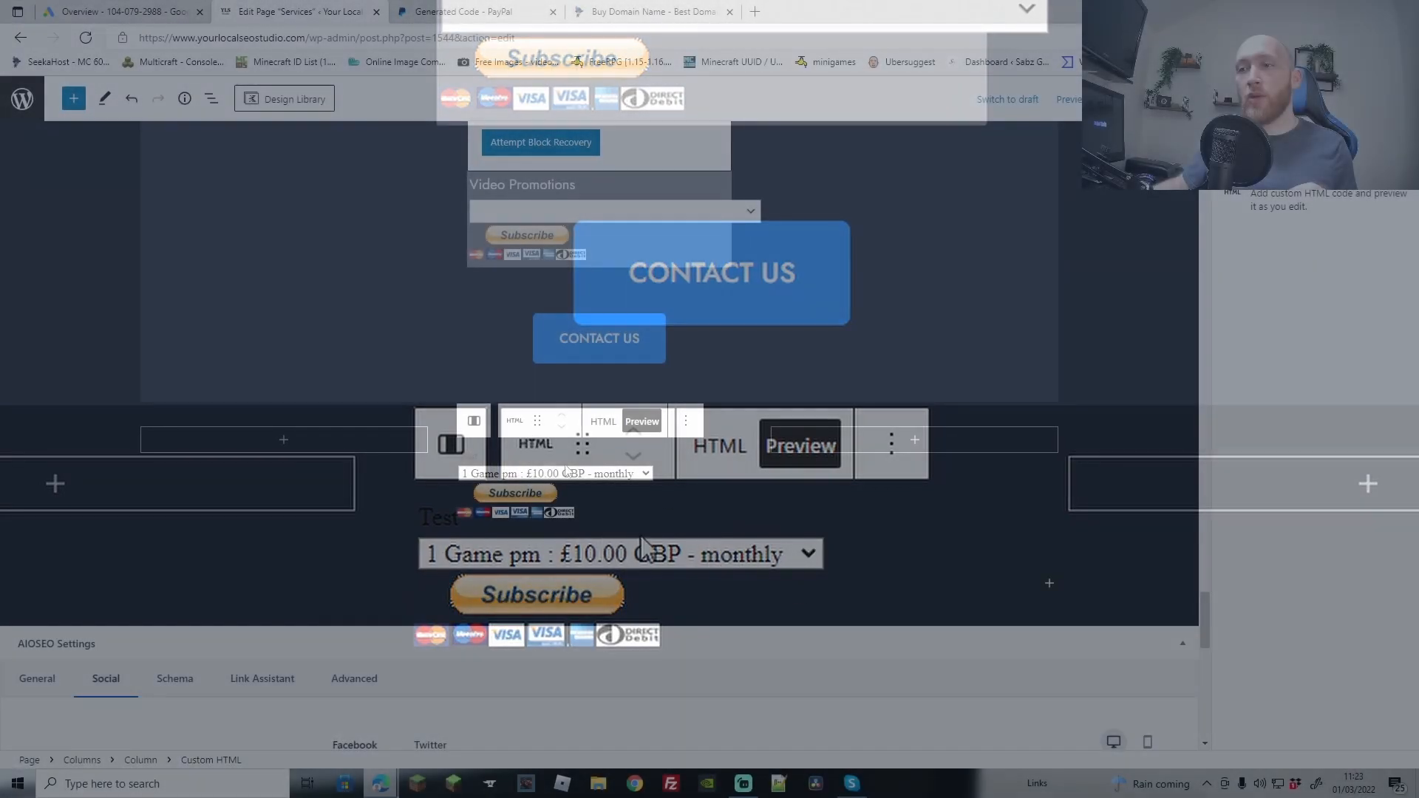